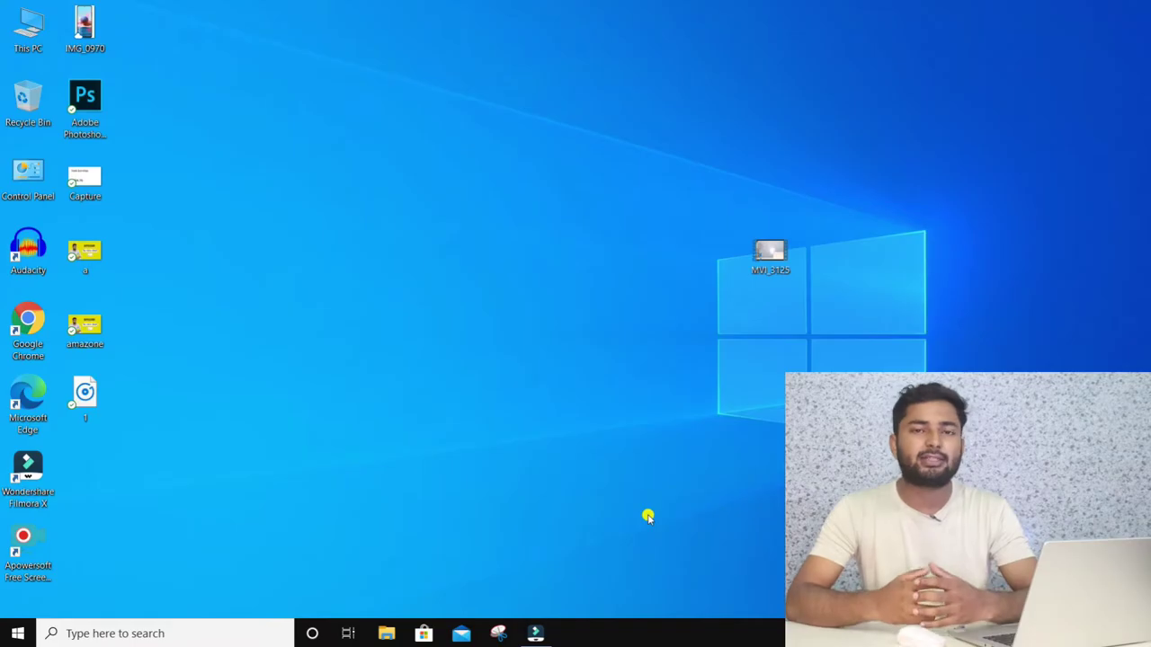
Switch to Wondershare Filmora and play the opening and the final section of the MVI_3125 clip to listen to its audio.
left_click(535, 633)
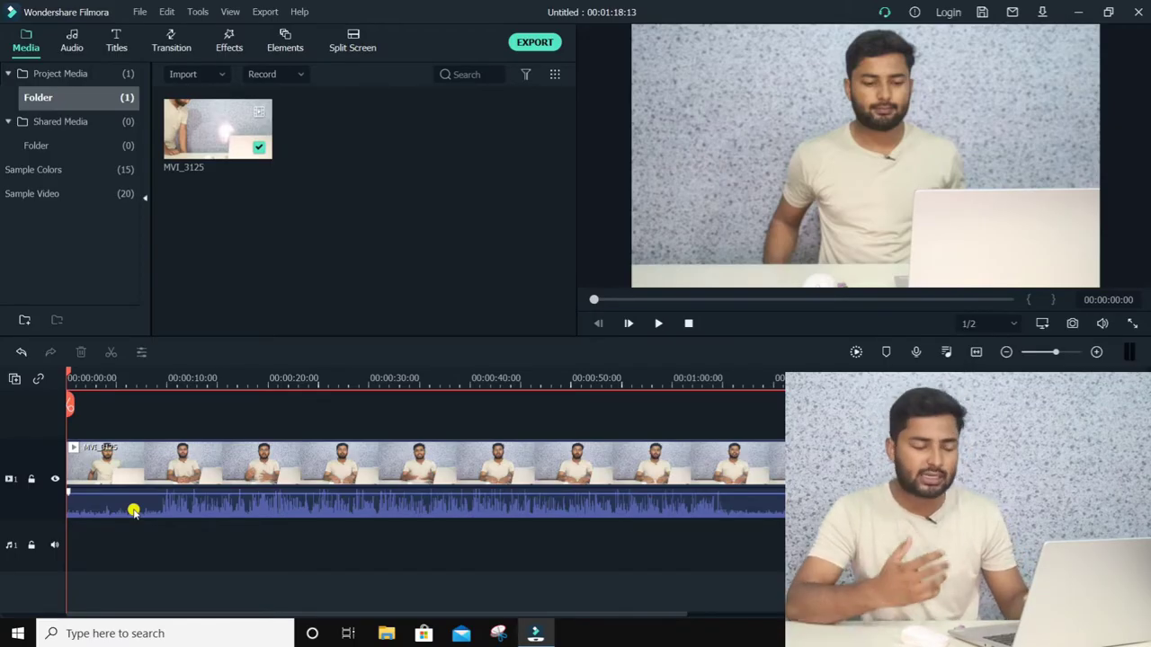
key("space")
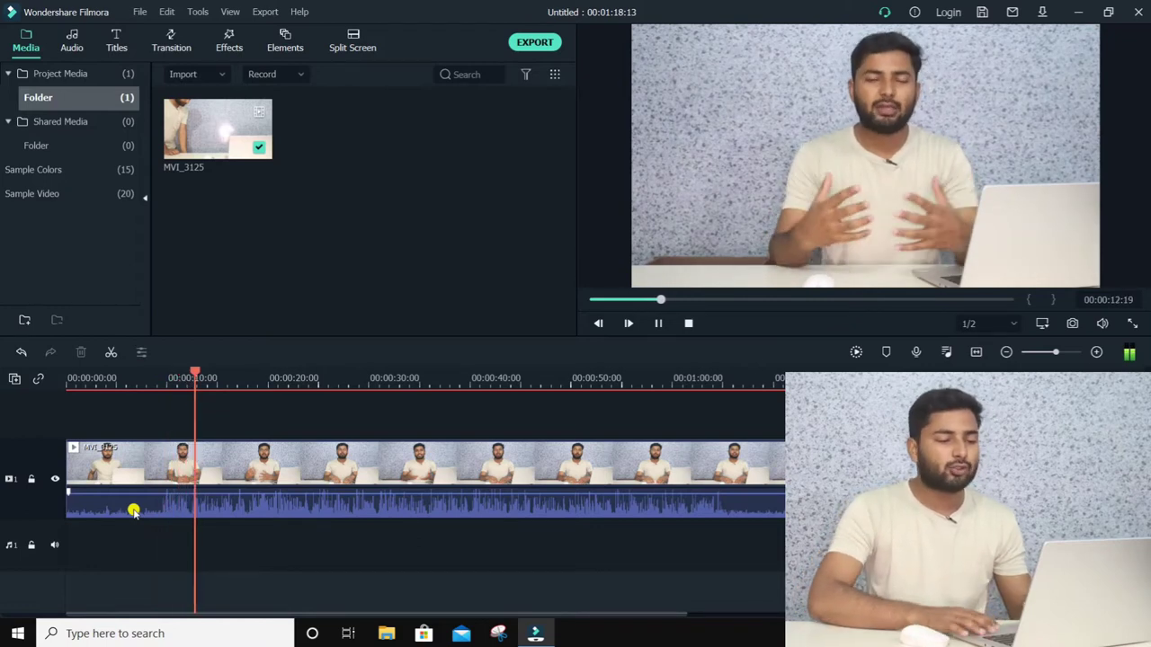
key("space")
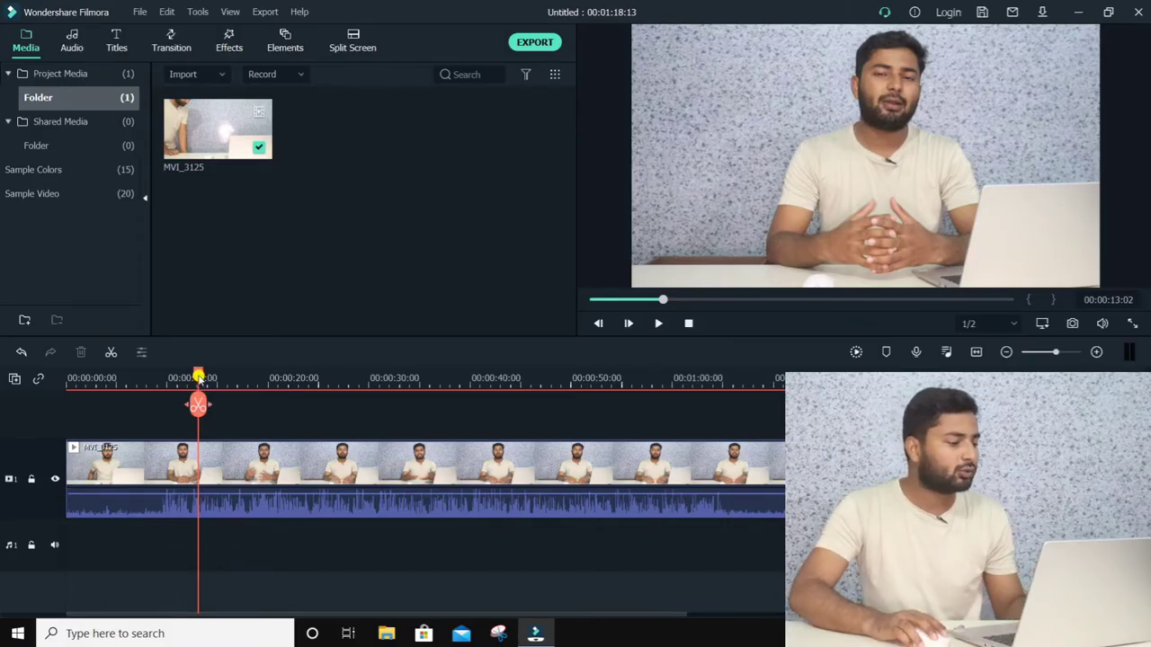
left_click_drag(197, 376, 360, 378)
left_click_drag(426, 410, 708, 451)
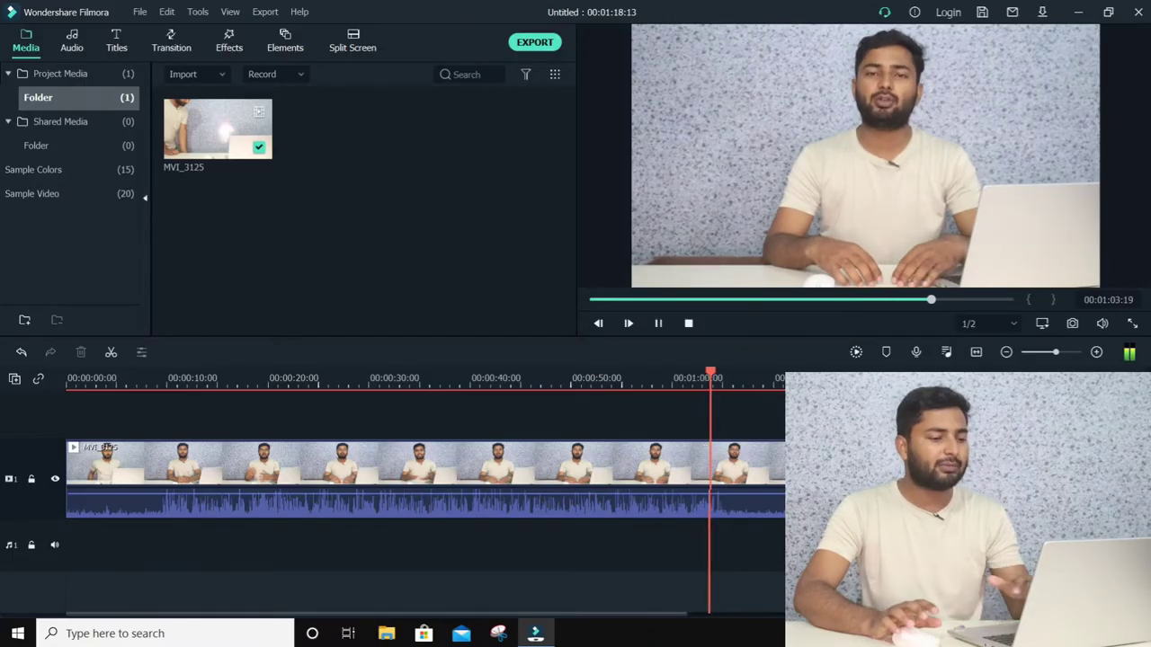
key("space")
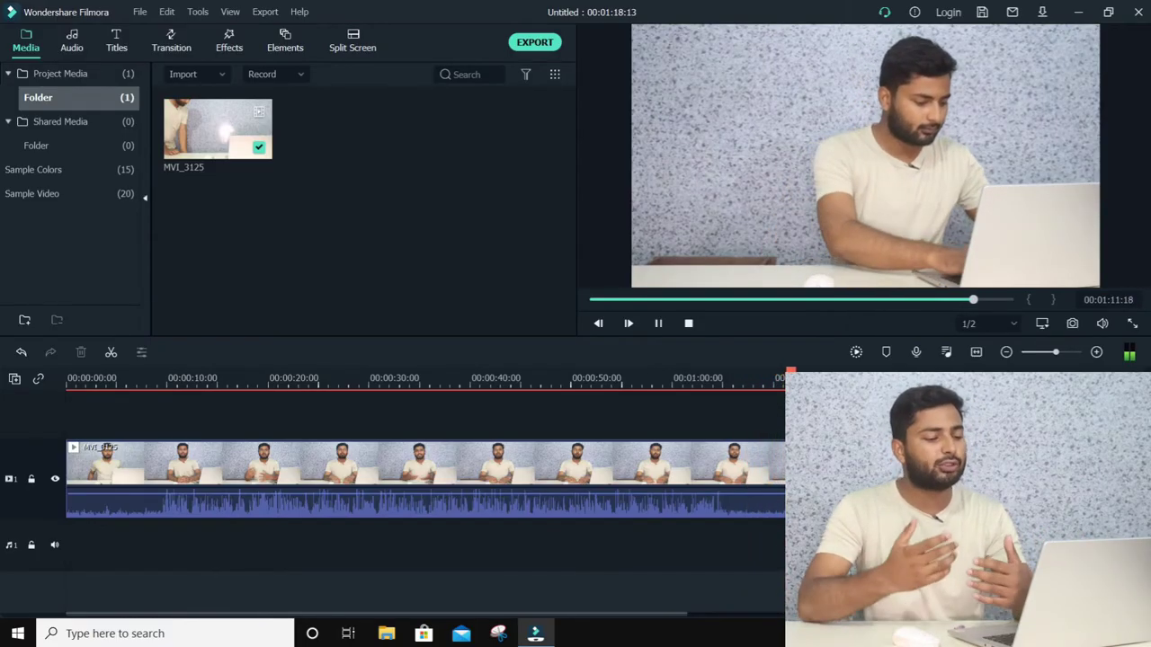
key("space")
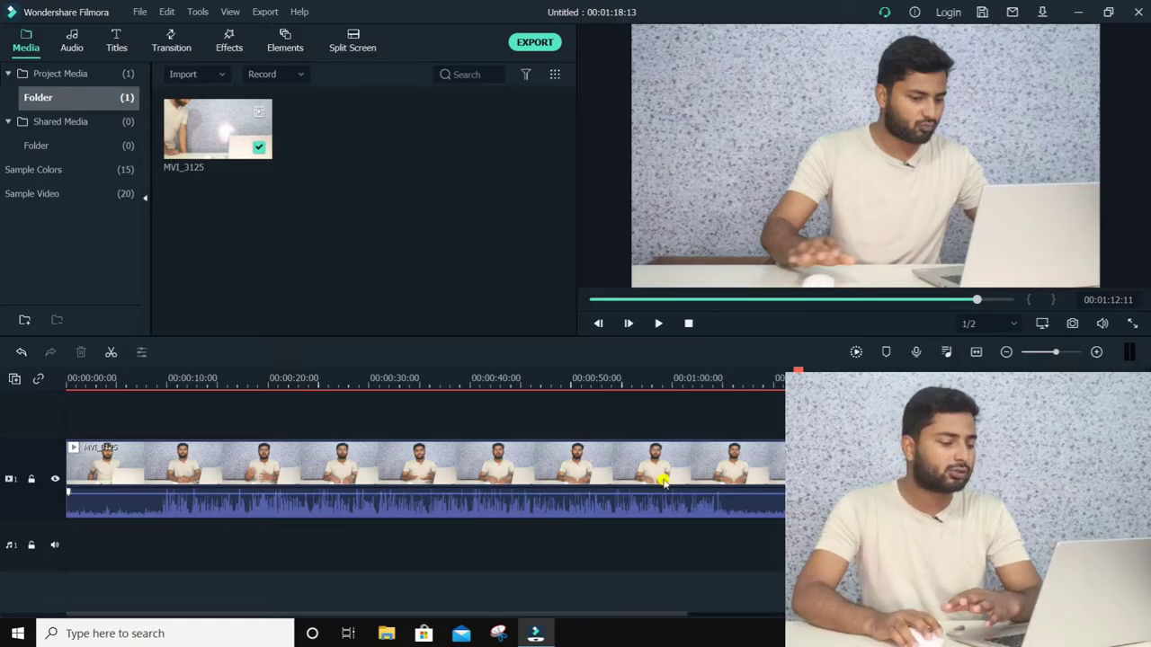
Detach the audio from the MVI_3125 clip and delete its video part from the timeline.
right_click(624, 480)
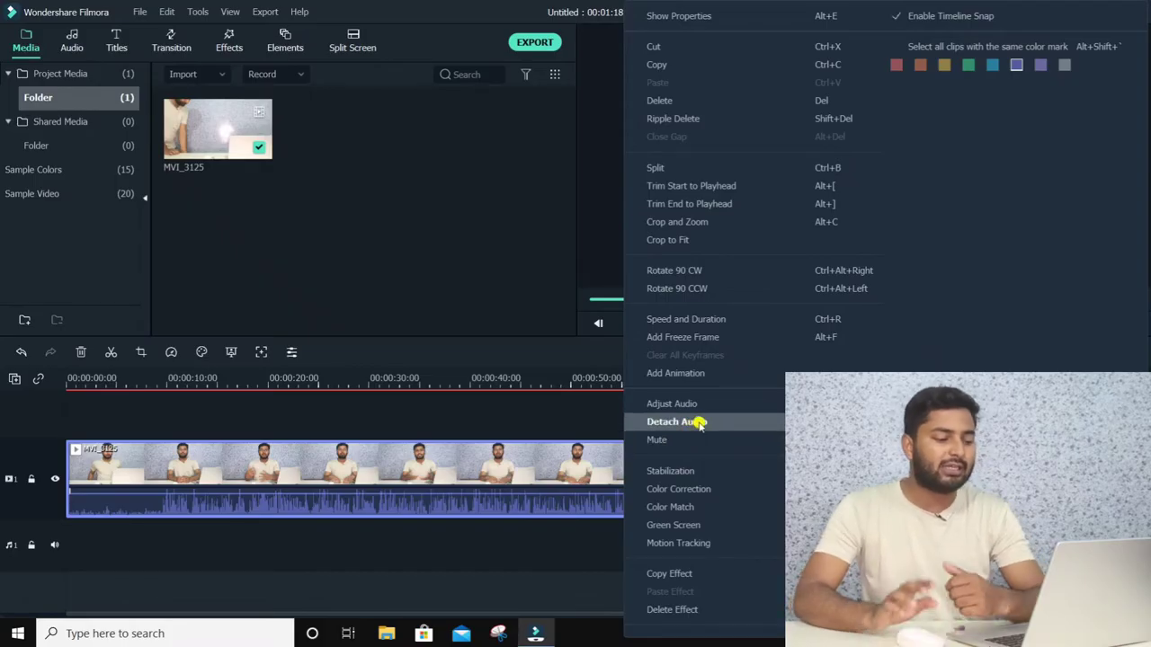
left_click(700, 422)
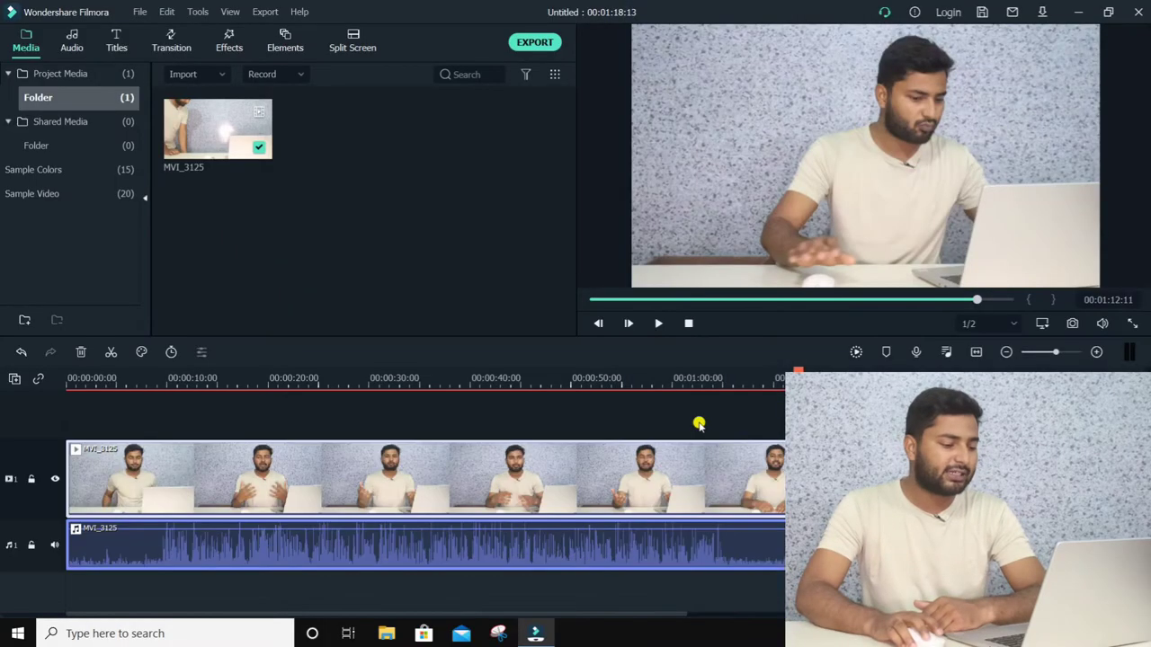
left_click(688, 511)
left_click(622, 487)
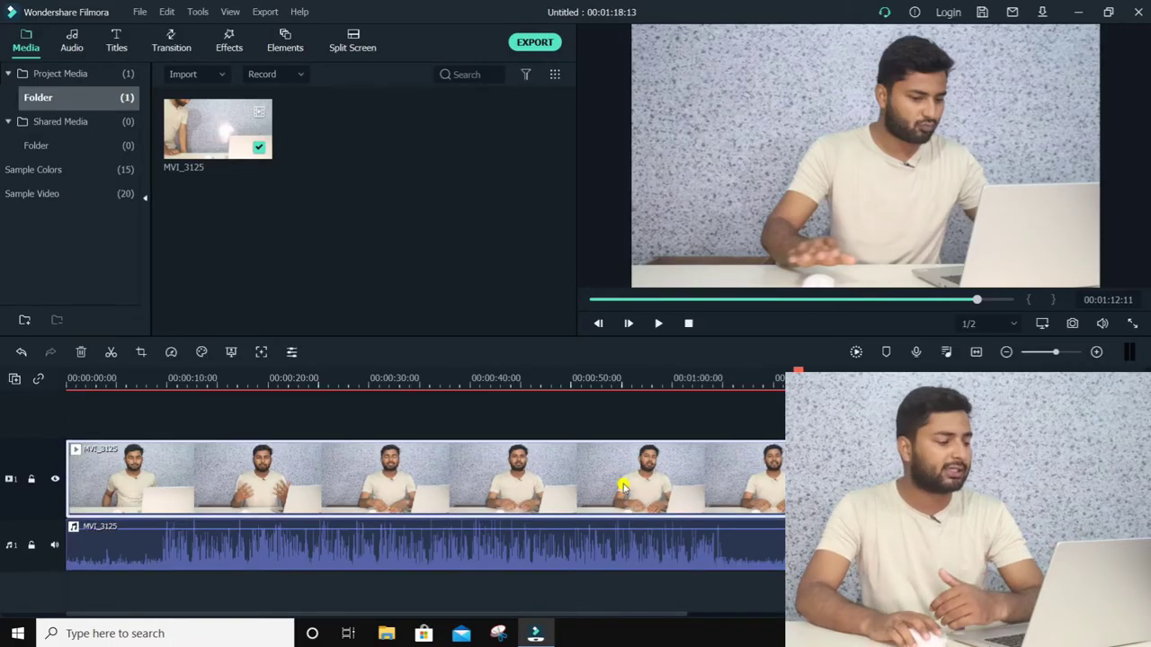
left_click(83, 351)
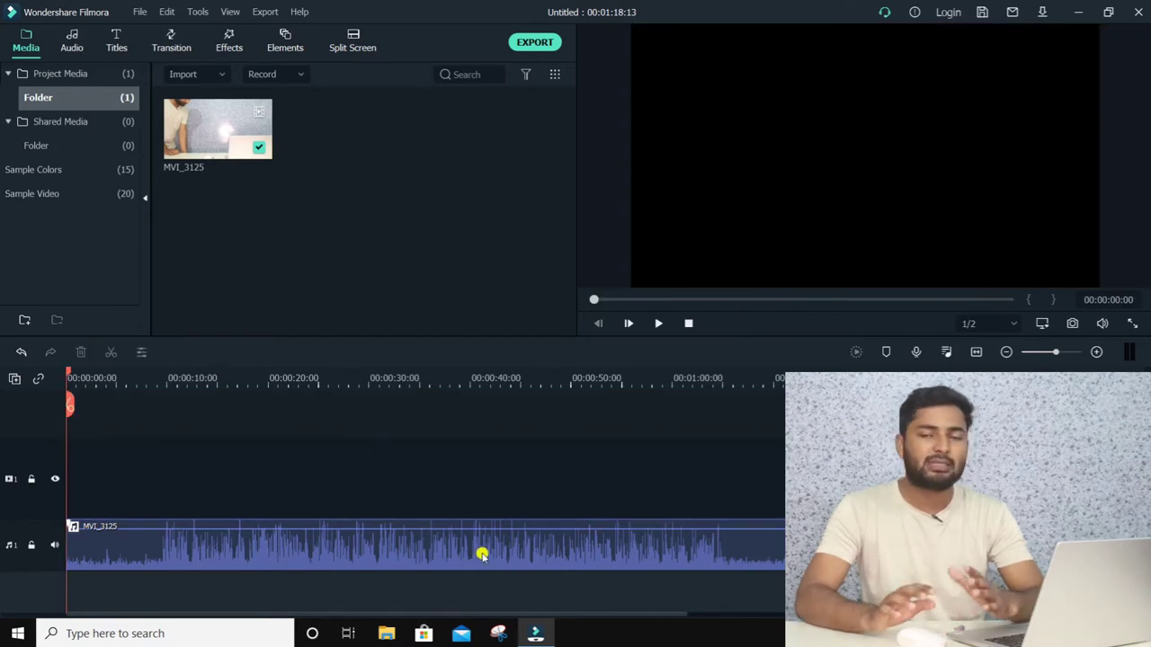
Export the remaining audio to drive D: as an MP3 named My Audio, and close the export window.
left_click(547, 43)
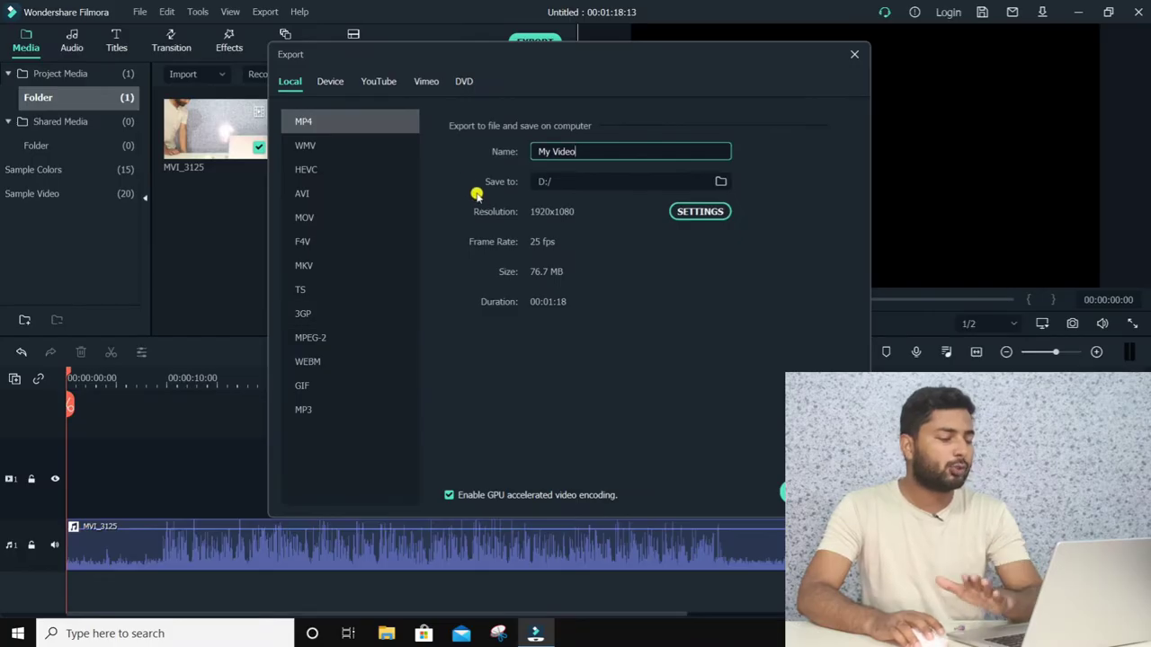
left_click(317, 417)
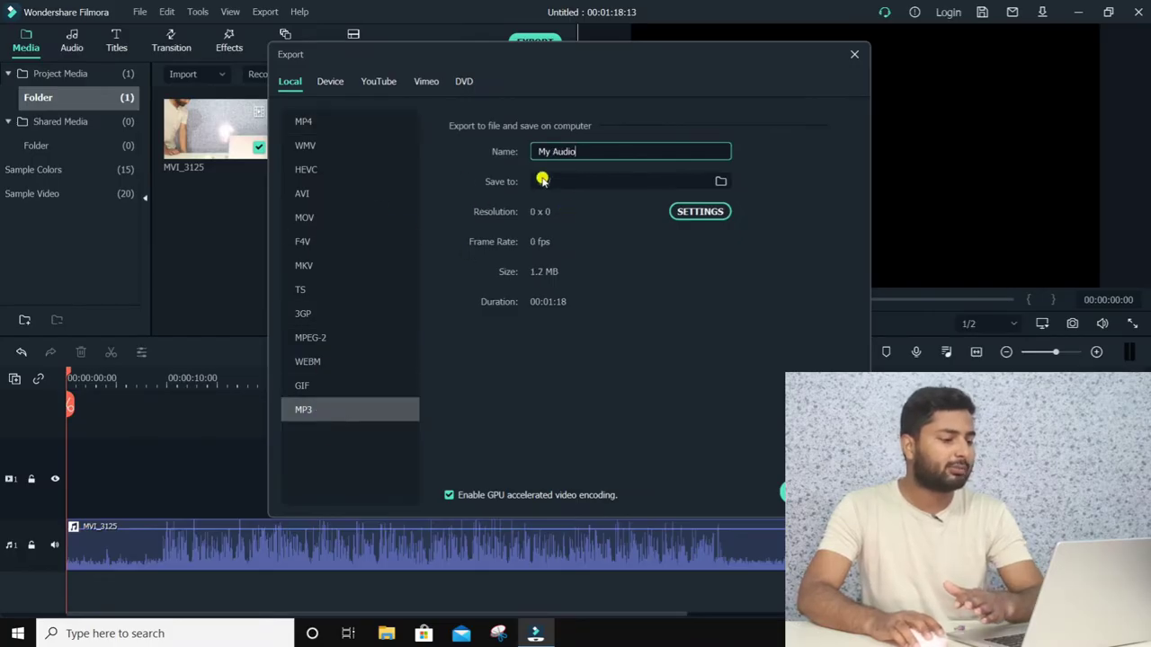
left_click_drag(611, 149, 465, 146)
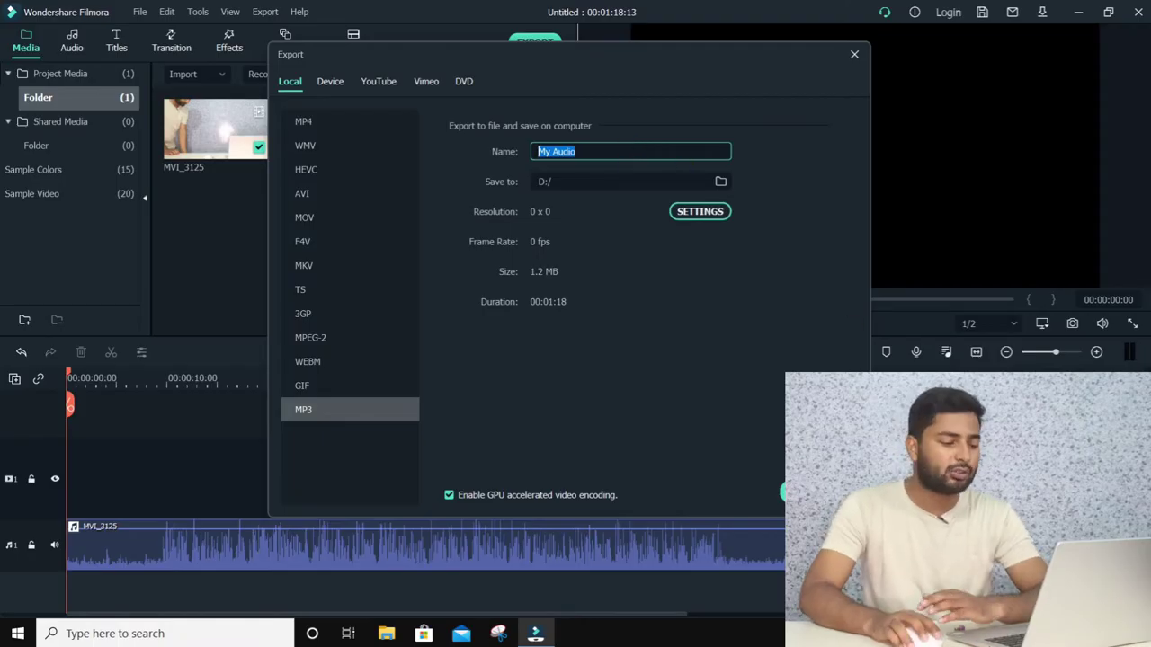
key("Return")
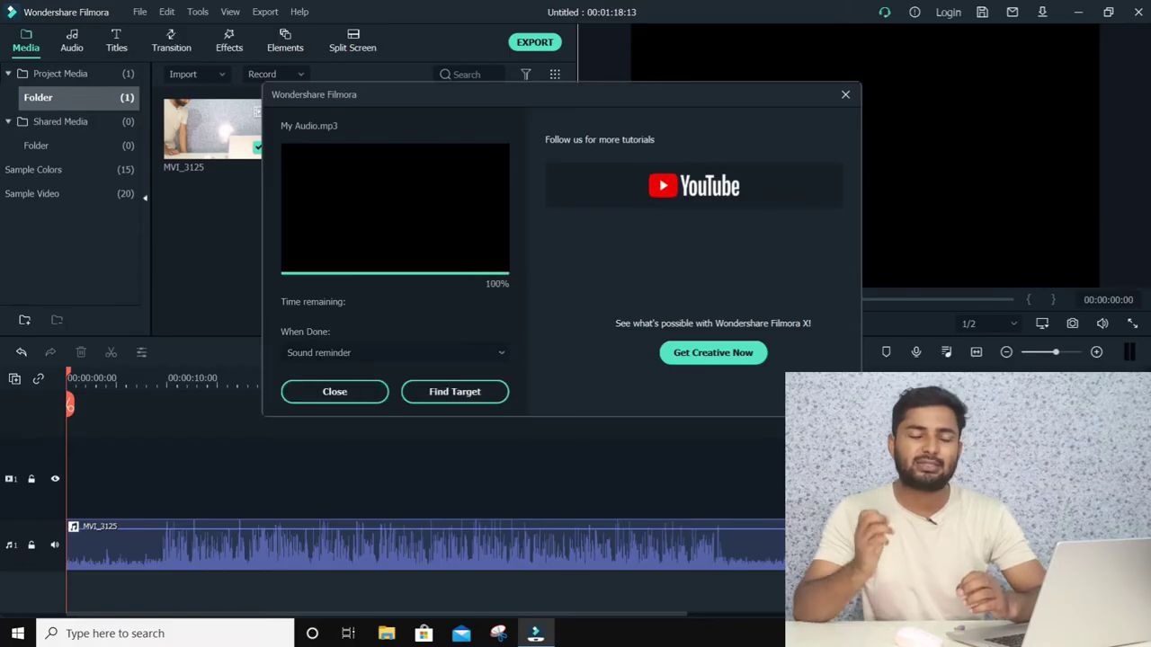
left_click(333, 392)
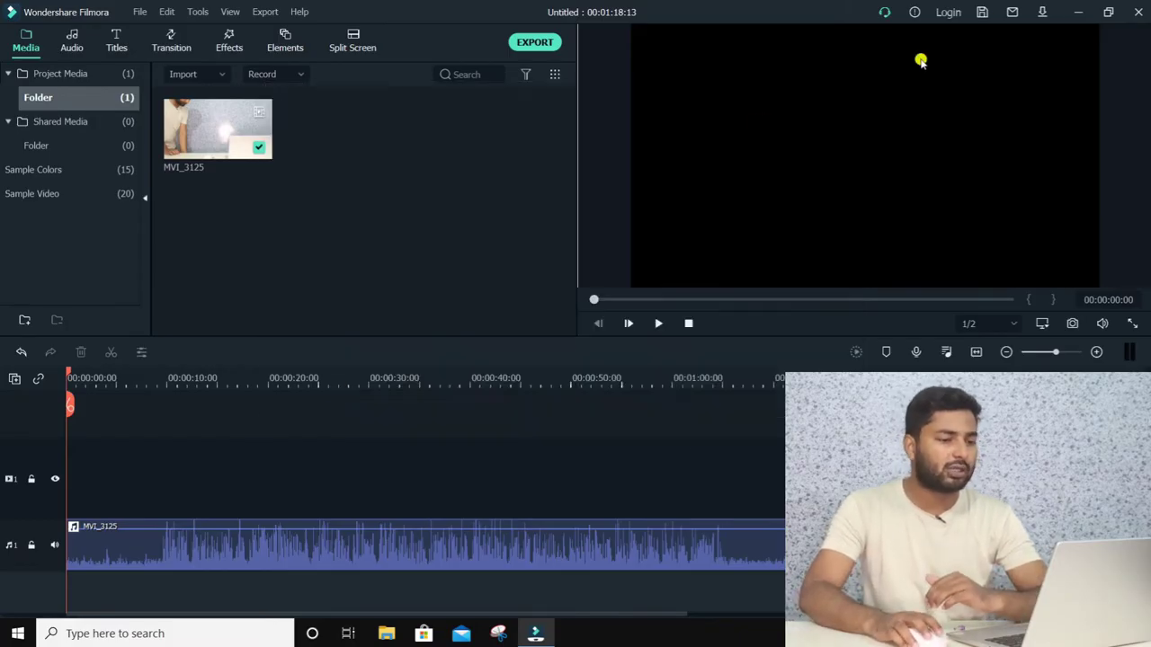
Minimize Filmora, refresh the desktop and launch Audacity.
left_click(1078, 12)
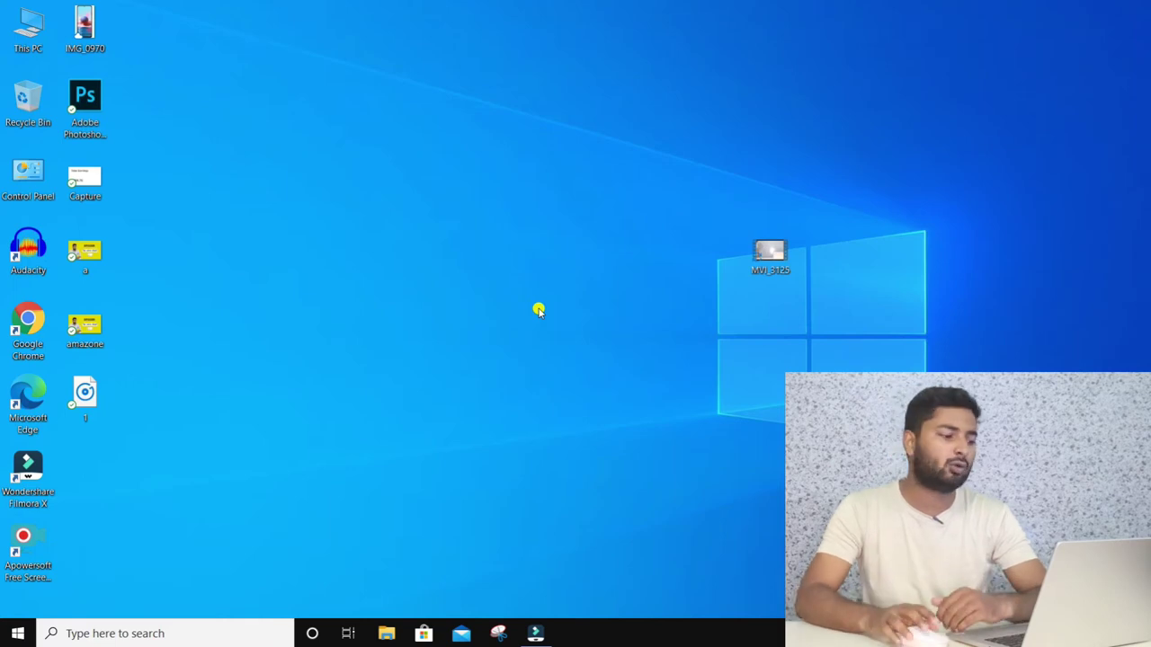
right_click(369, 170)
left_click(329, 203)
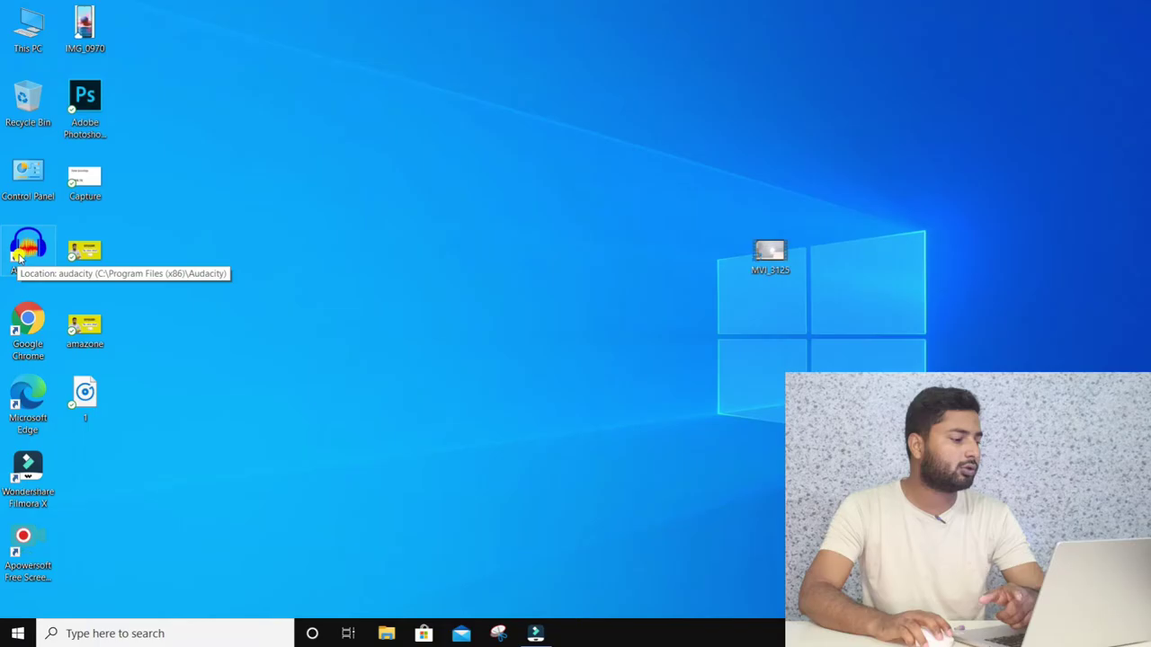
double_click(30, 250)
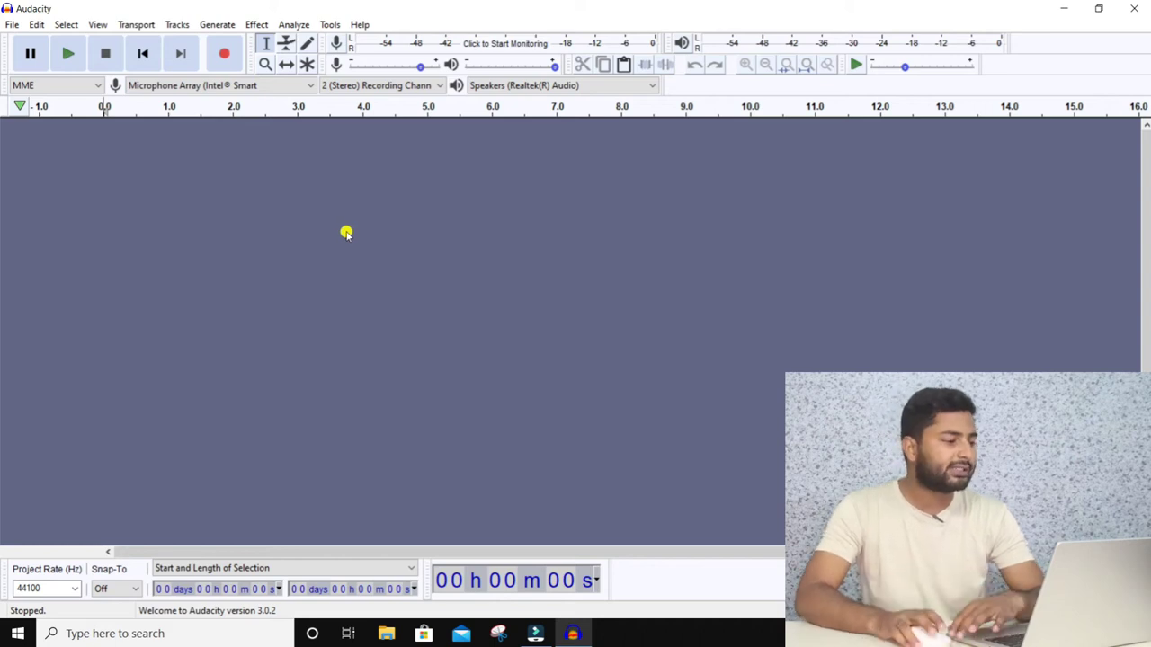
Open the My Audio MP3 file from the Data (D:) drive.
left_click(11, 24)
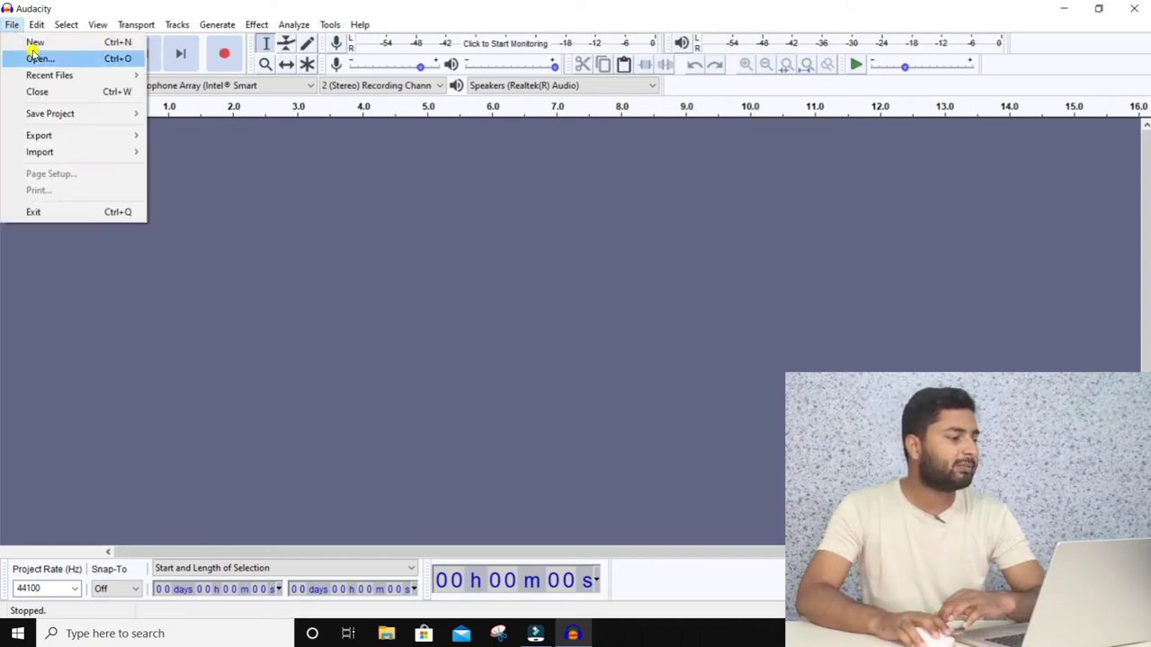
left_click(36, 57)
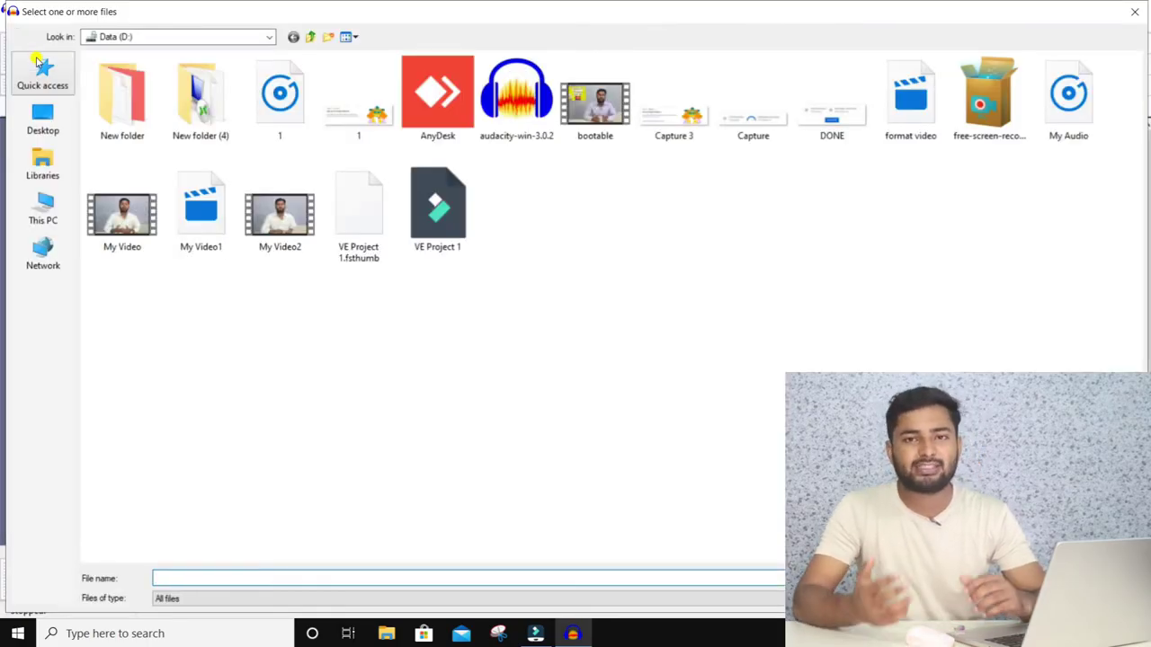
left_click(43, 211)
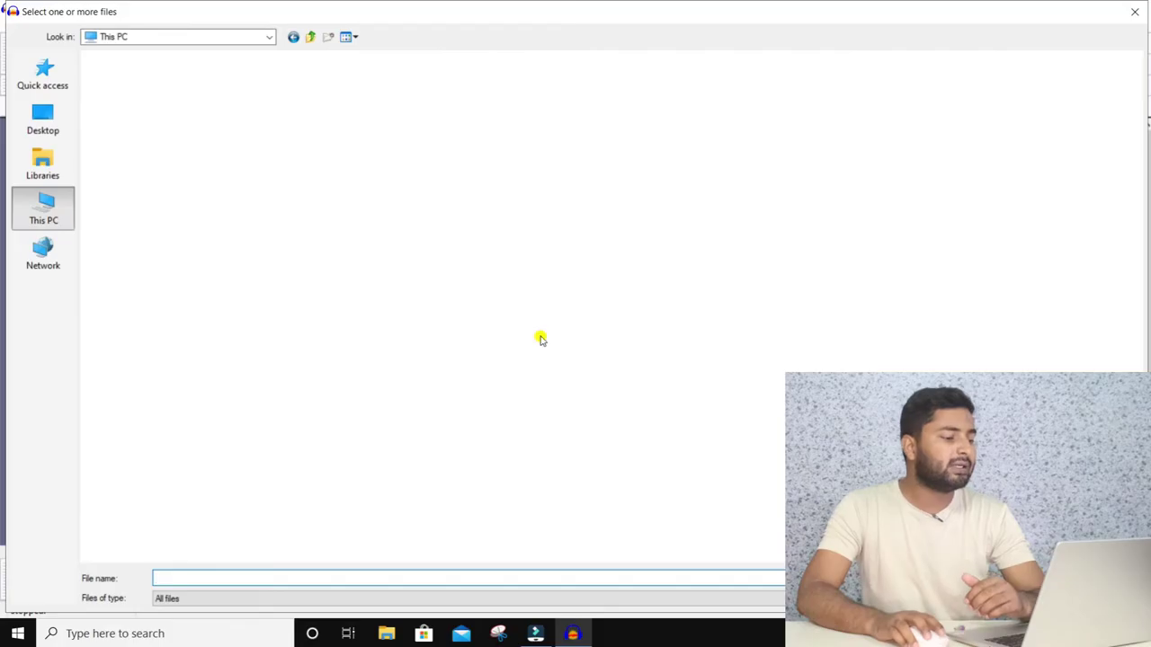
double_click(384, 212)
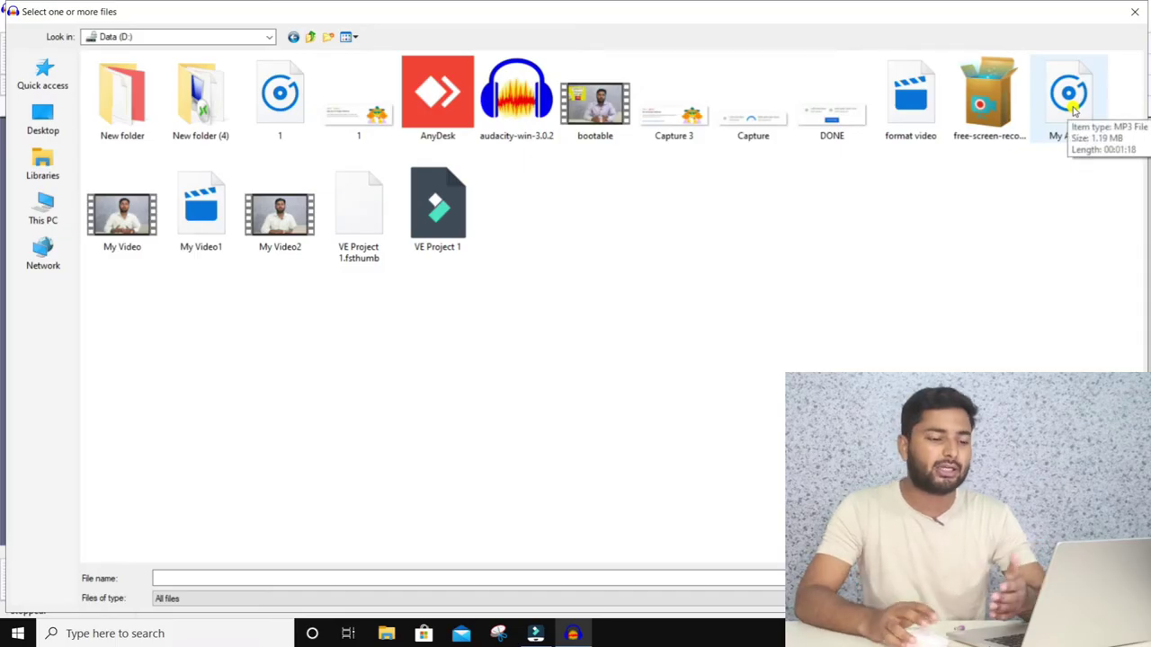
double_click(1071, 105)
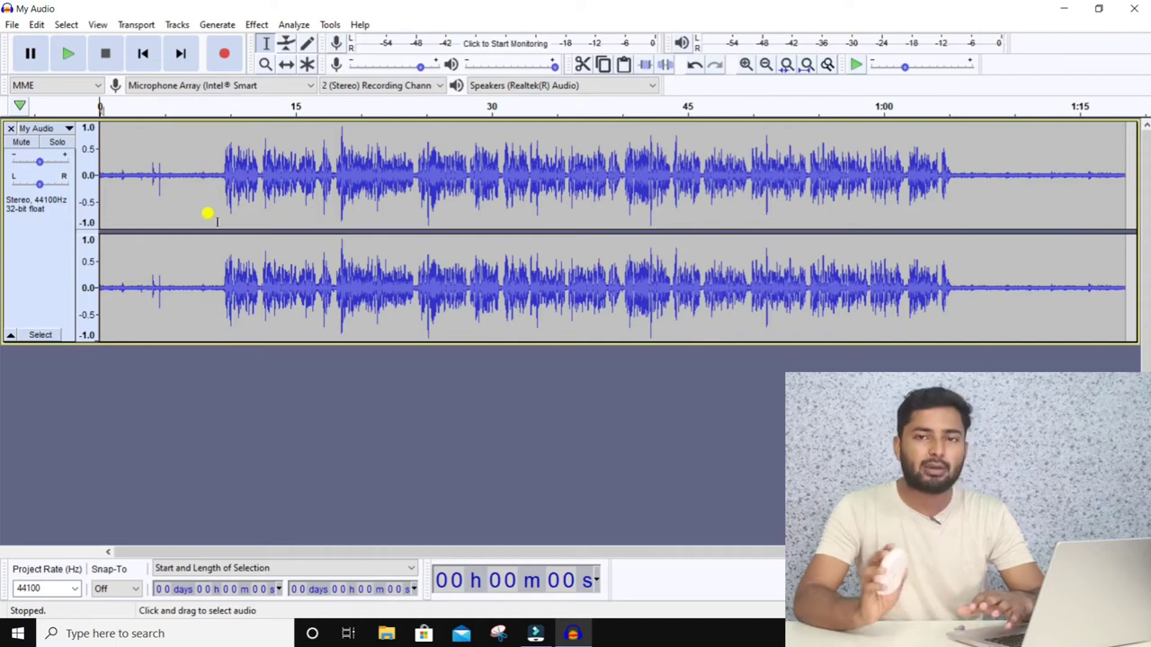
Select the speech-free first 8 seconds or so of the track and capture them as the Noise Reduction profile.
left_click_drag(209, 166, 90, 163)
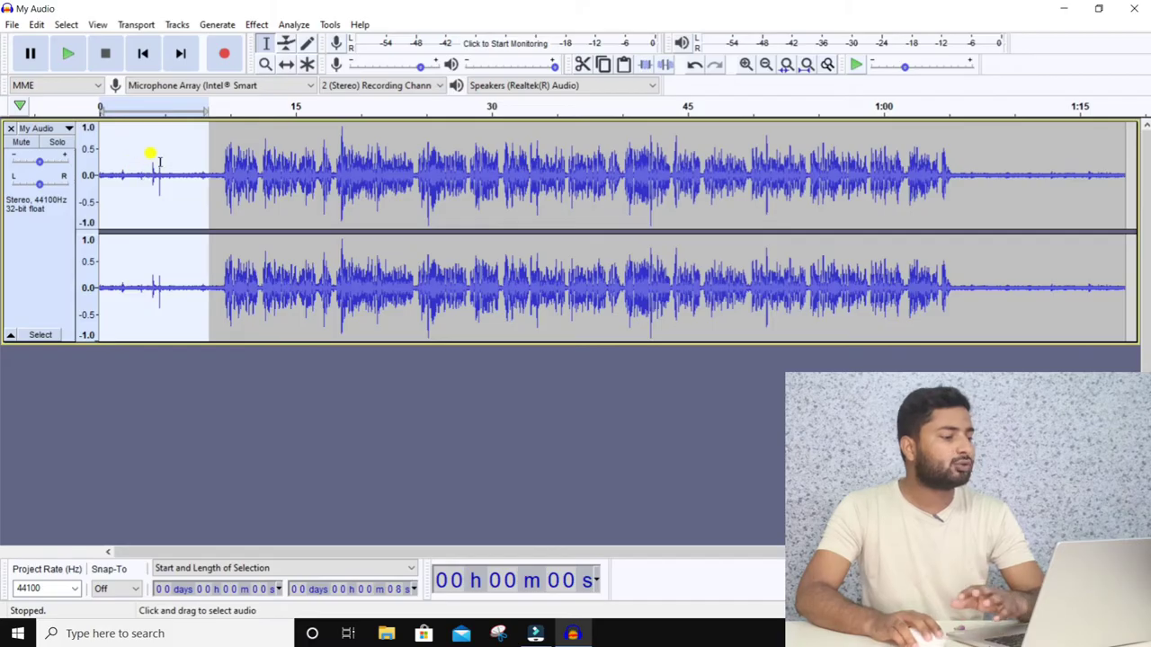
left_click(255, 24)
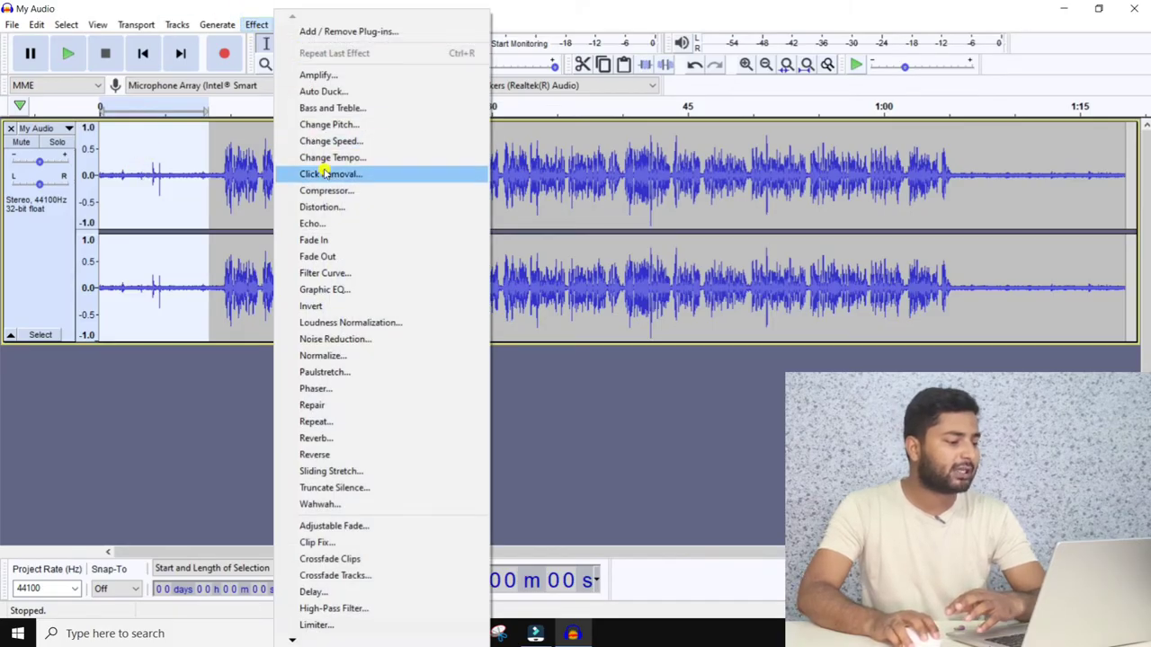
left_click(357, 342)
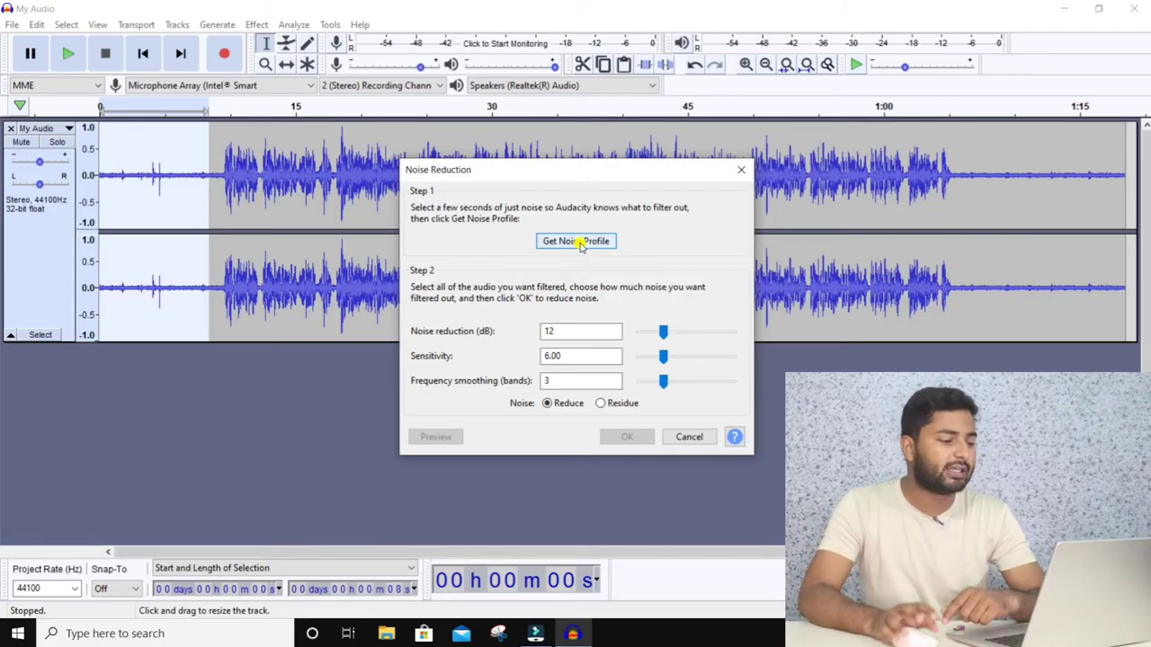
left_click(580, 243)
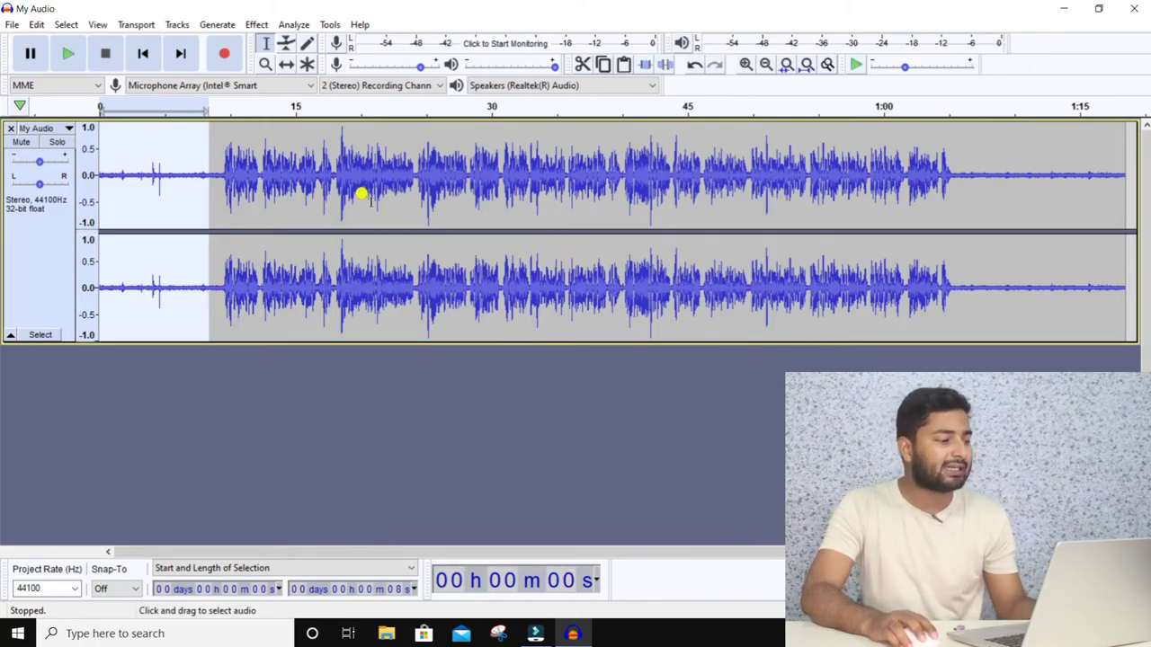
Apply Noise Reduction to the entire track with 12 dB reduction, sensitivity 6.00 and 3 frequency smoothing bands.
left_click(135, 178)
left_click_drag(94, 171, 3, 250)
left_click(937, 173)
left_click(126, 169)
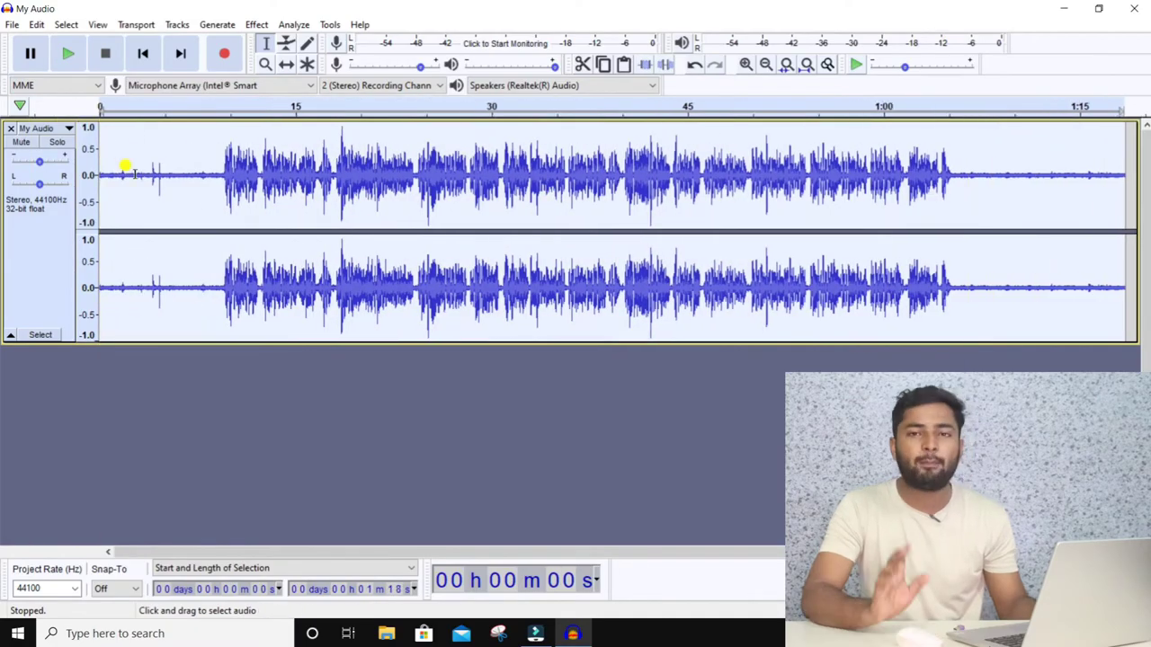
left_click(257, 25)
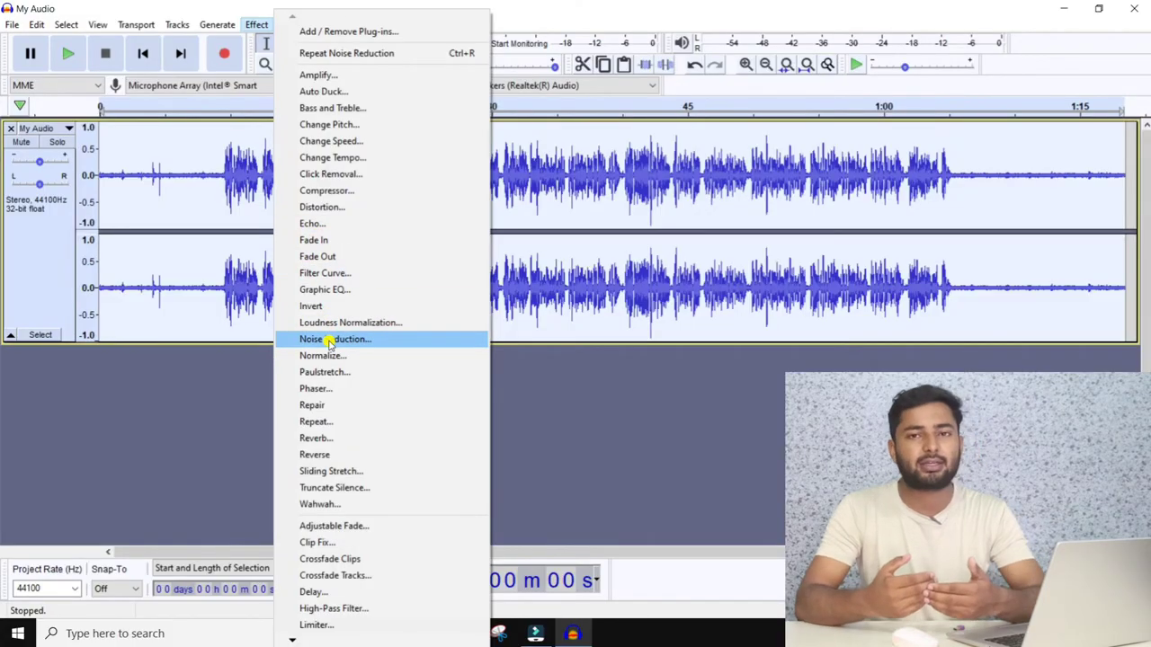
left_click(330, 340)
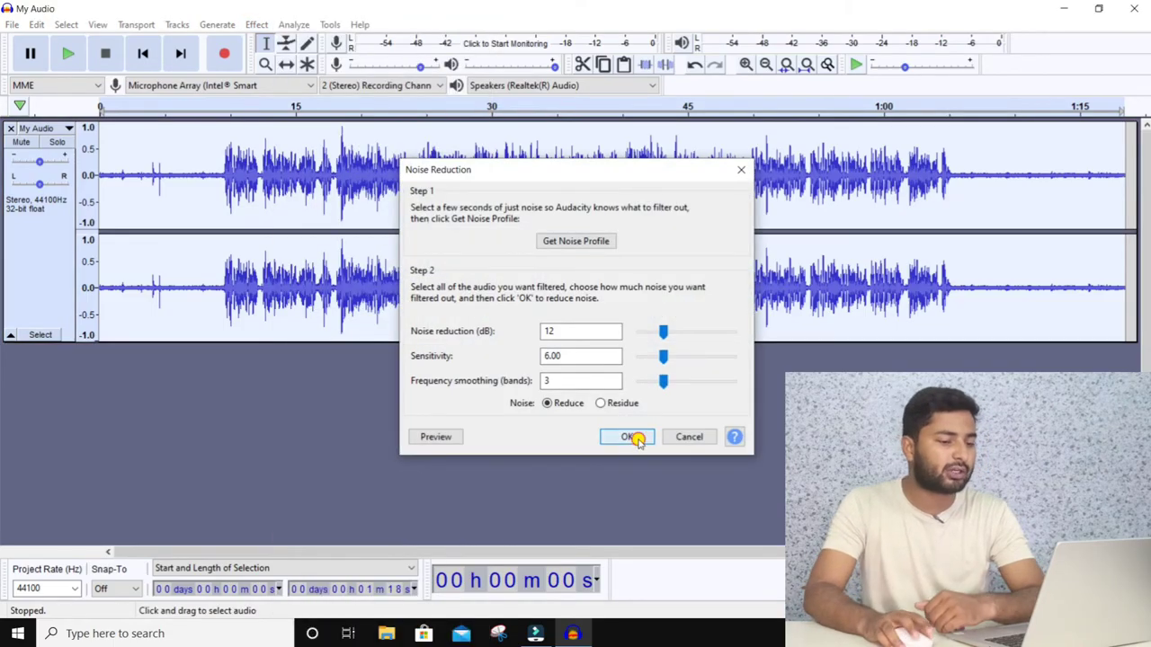
left_click(634, 439)
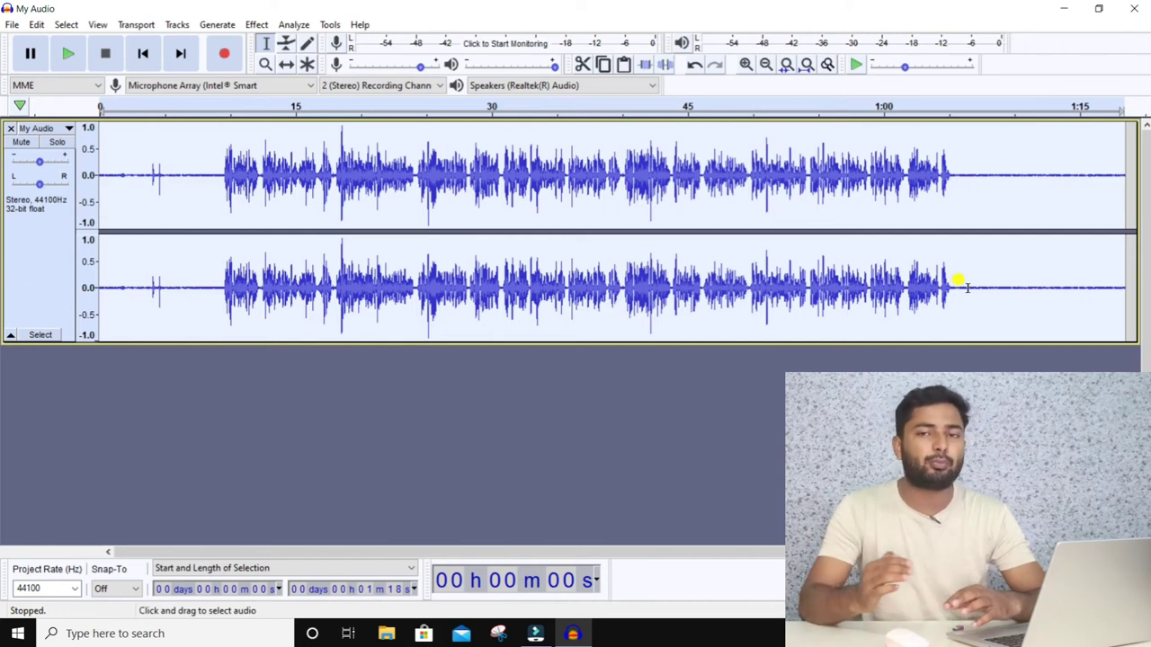
Select the speech-free ending from about 1:06 to the track's end and capture it as a new Noise Reduction profile.
left_click_drag(959, 286, 1119, 285)
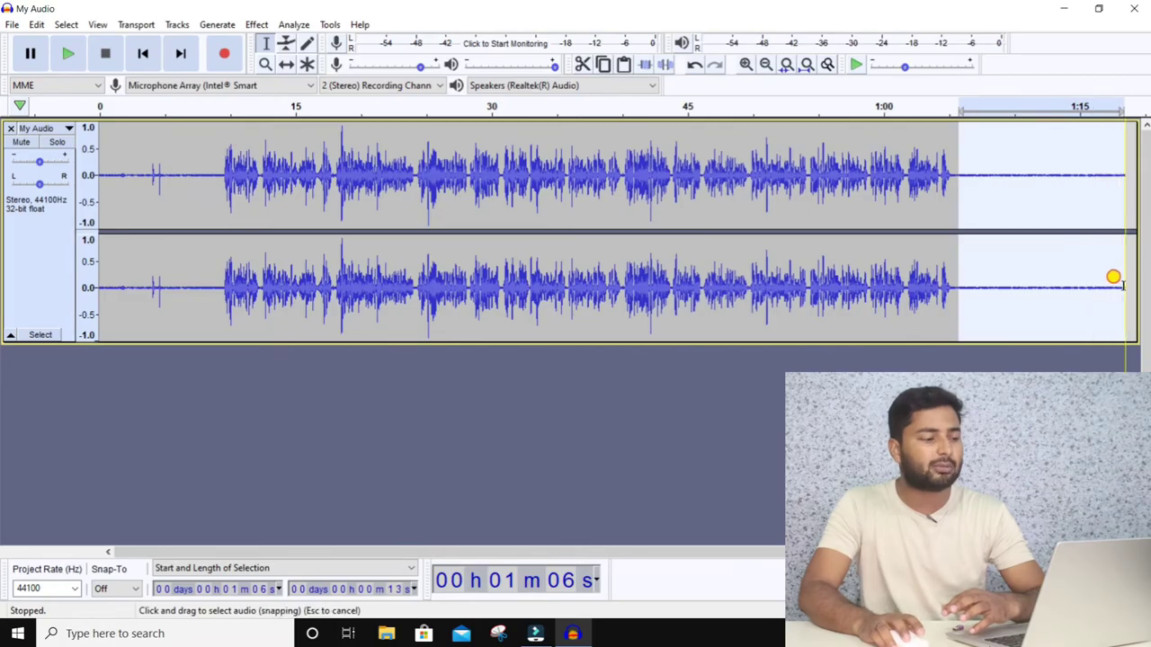
left_click(256, 24)
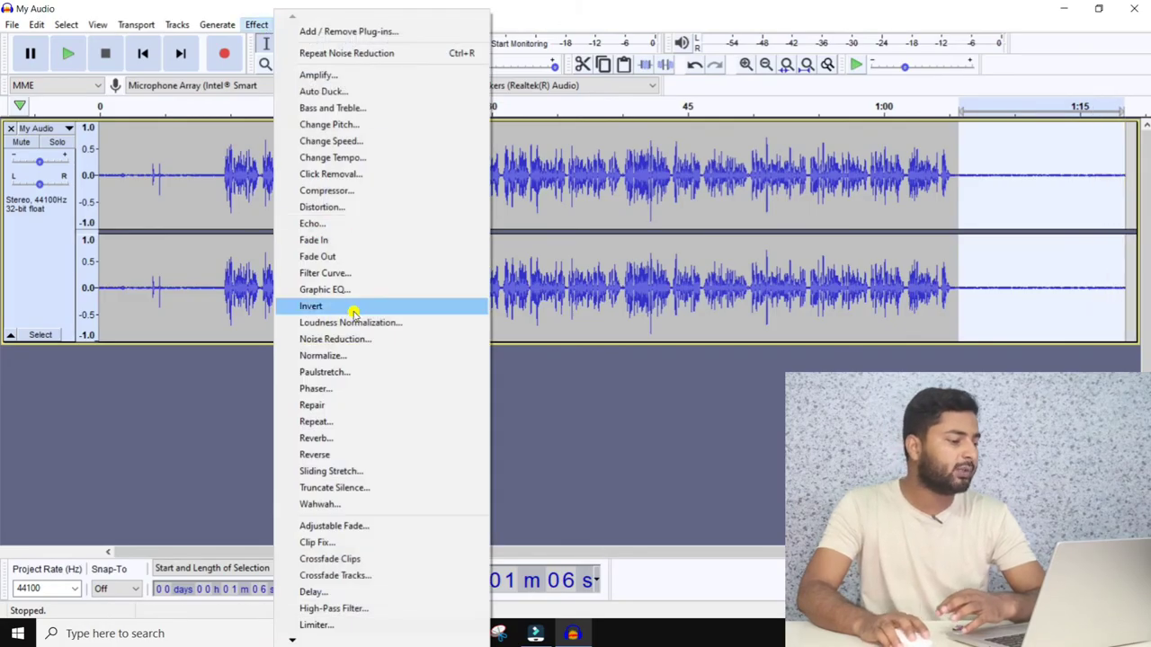
left_click(355, 338)
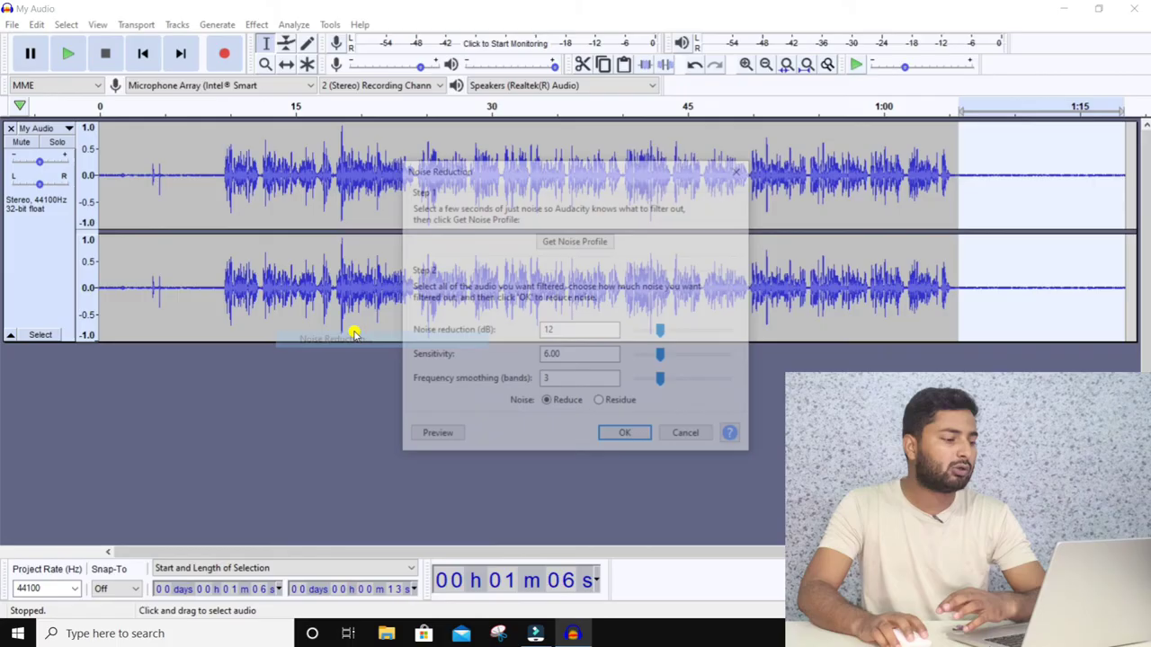
left_click(576, 243)
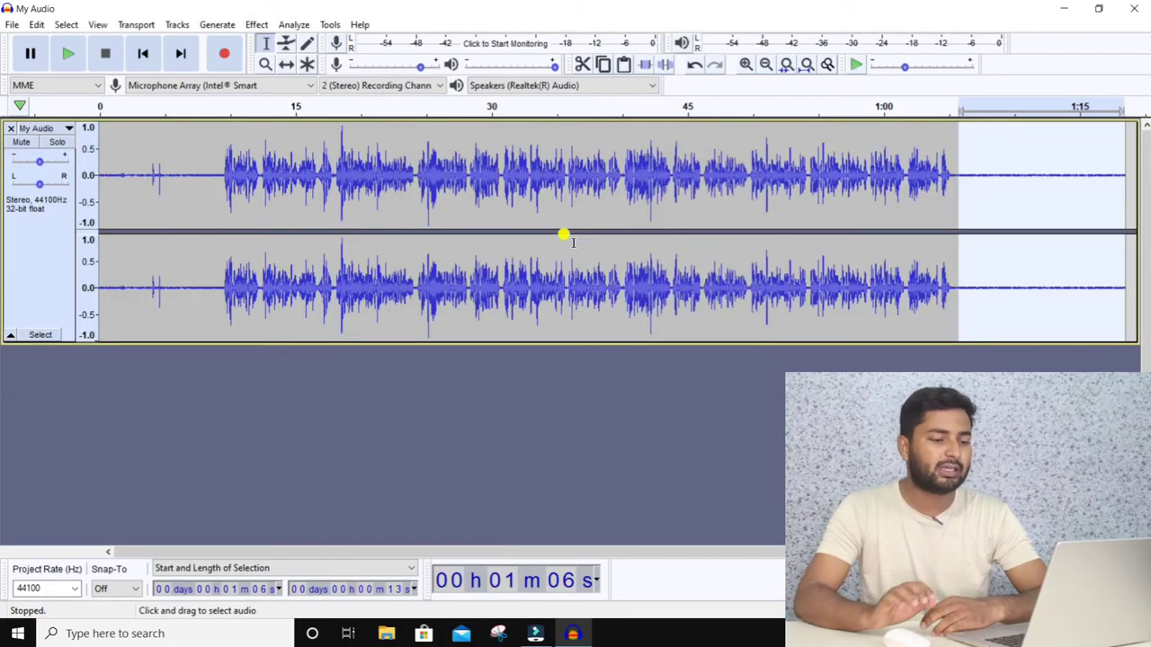
Apply Noise Reduction to the entire track with 12 dB reduction, sensitivity 6.00 and 3 smoothing bands, and play back the opening seconds.
left_click_drag(1106, 176, 829, 178)
left_click_drag(1123, 171, 52, 192)
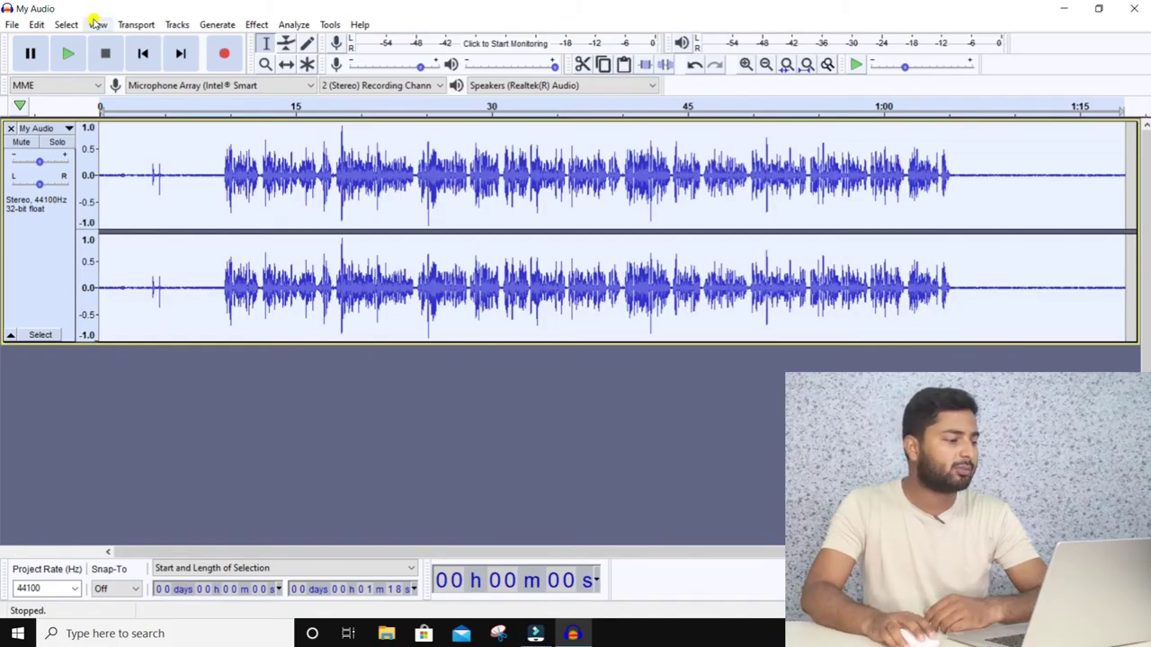
left_click(254, 24)
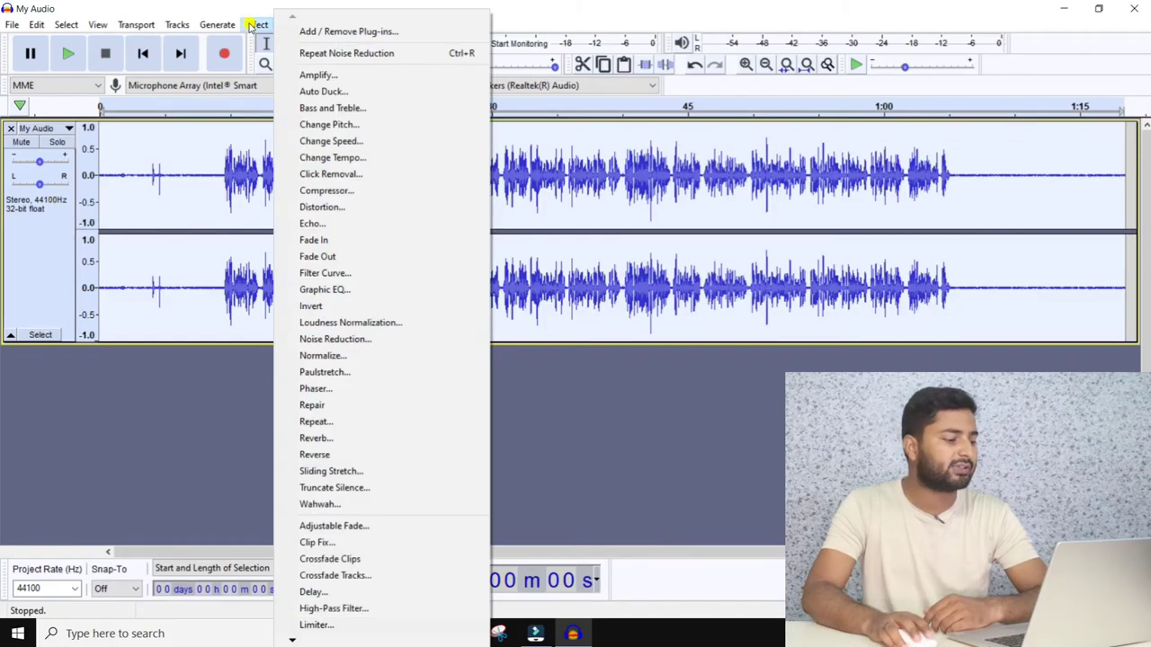
left_click(345, 342)
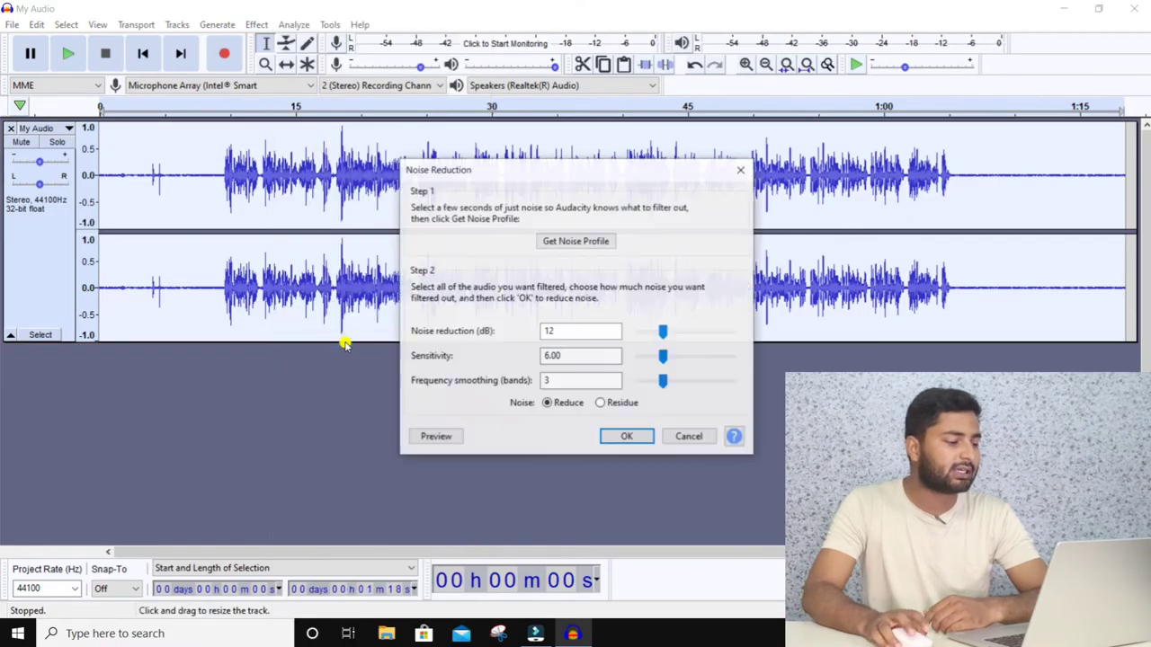
left_click(629, 438)
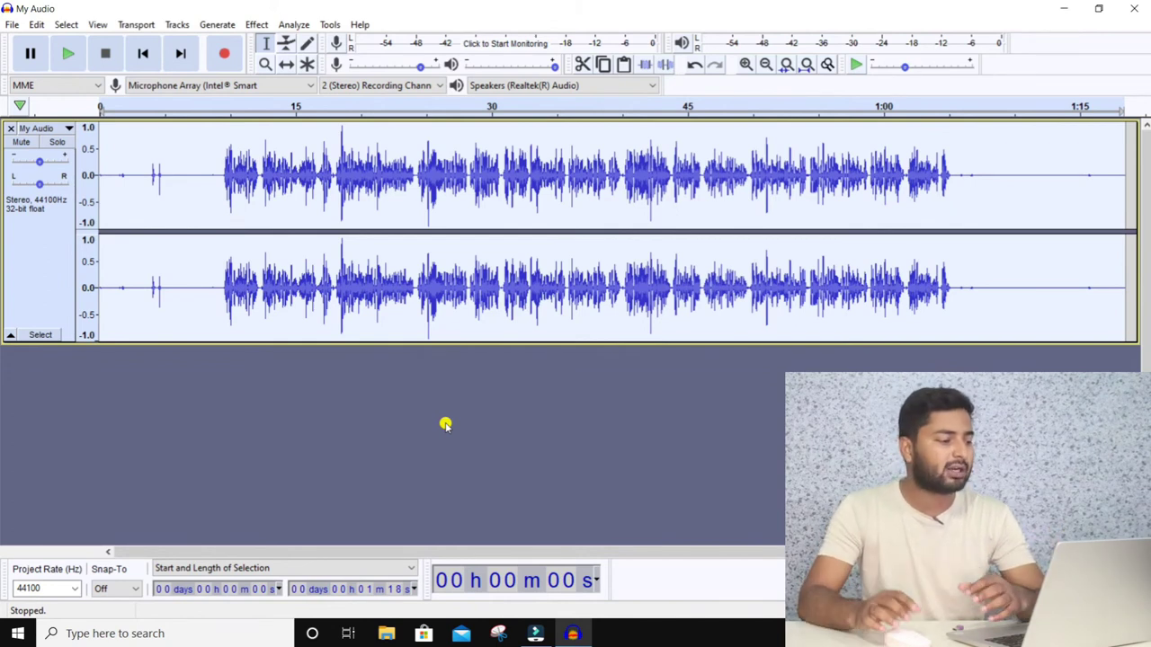
left_click(69, 55)
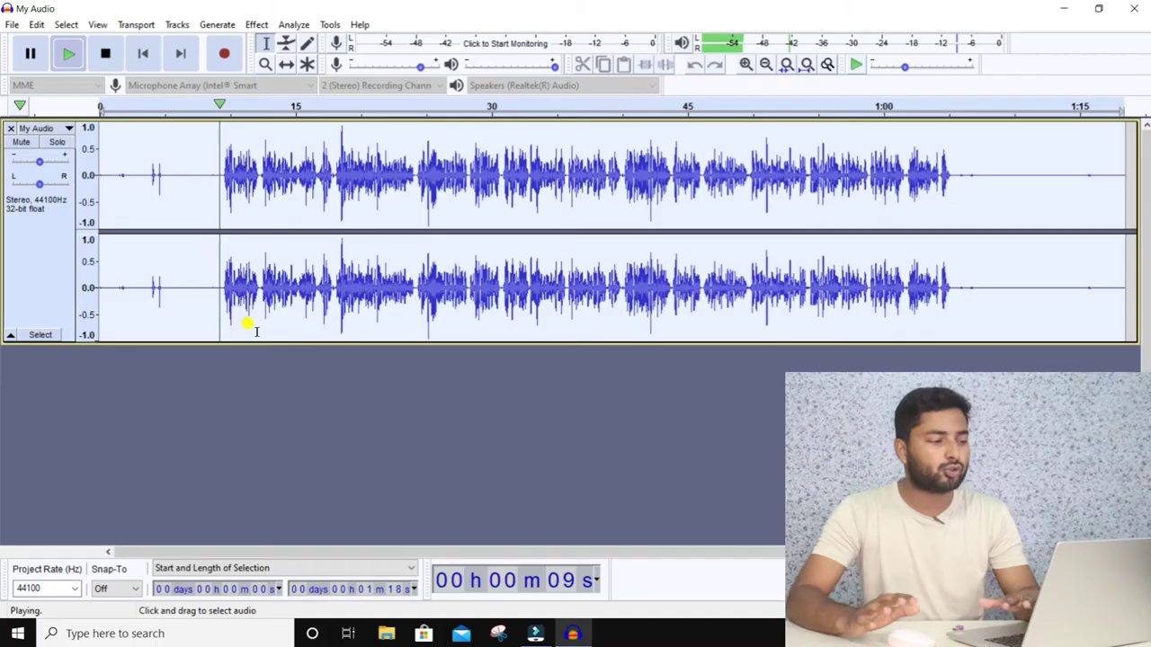
key("space")
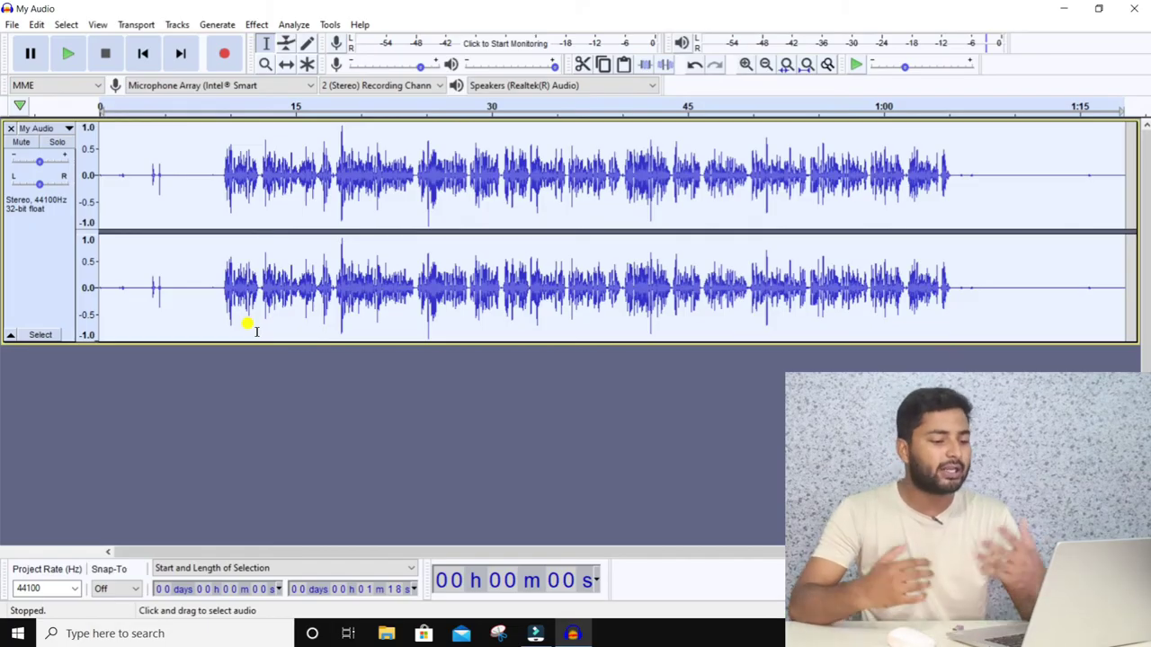
Export the cleaned track as an MP3 named My Audio to the Desktop, using the Standard, 170-210 kbps preset and Joint Stereo.
left_click(11, 25)
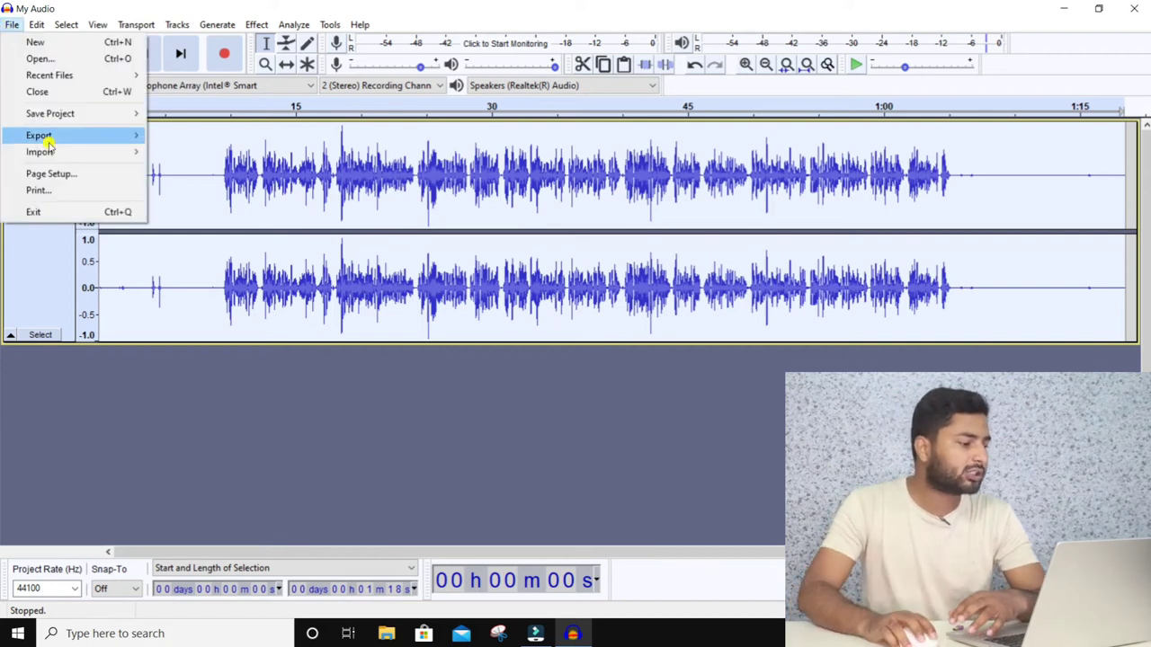
mouse_move(57, 135)
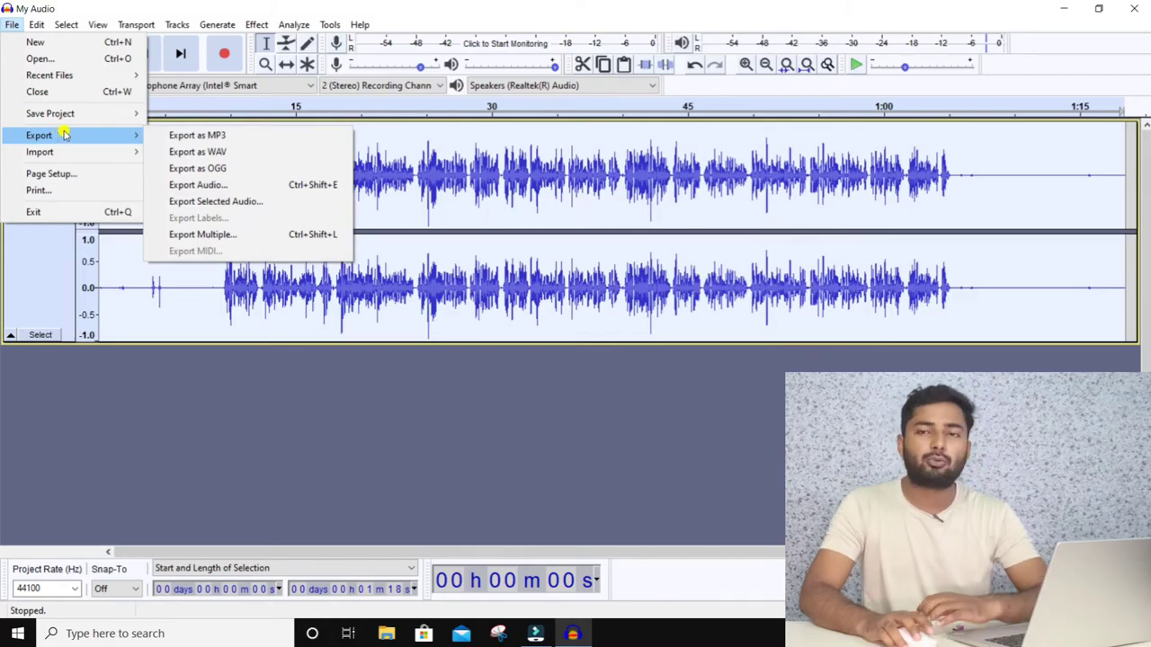
left_click(208, 137)
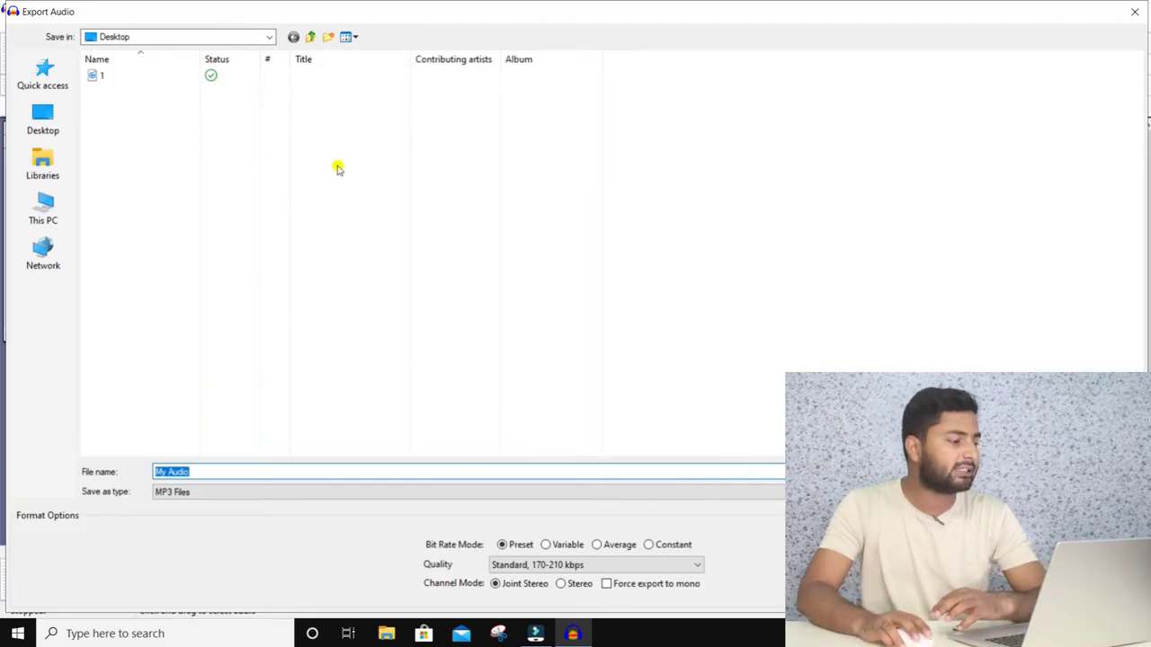
left_click(65, 113)
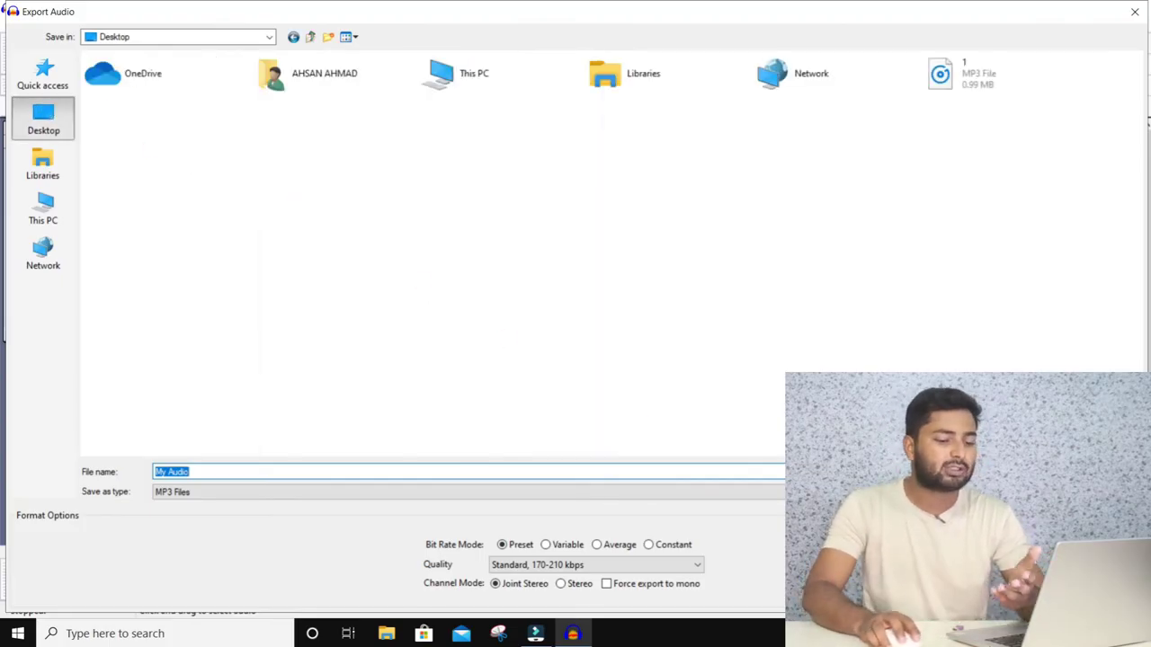
key("Return")
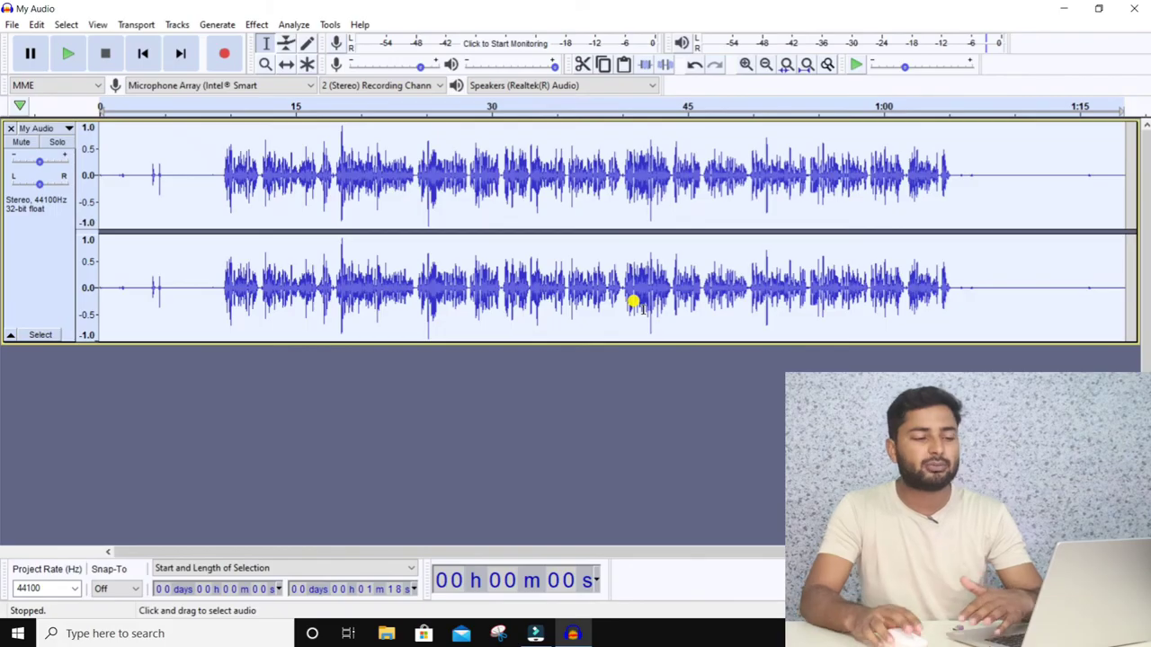
Close the Audacity project without saving it and switch to Filmora.
left_click(1134, 8)
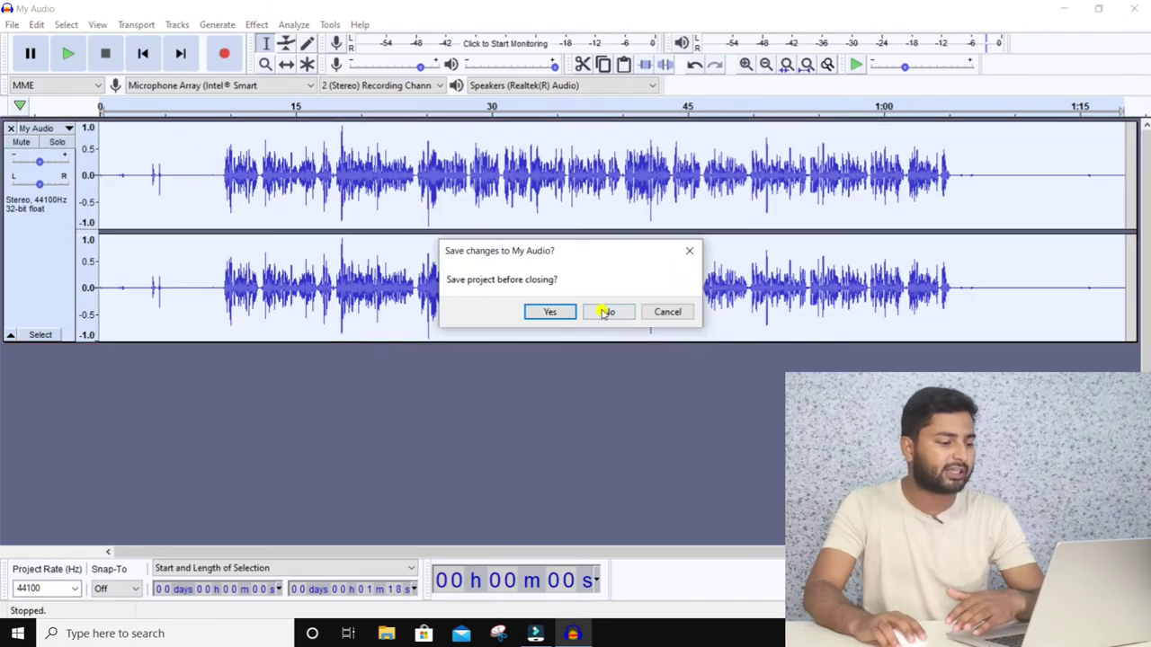
left_click(607, 312)
left_click(538, 634)
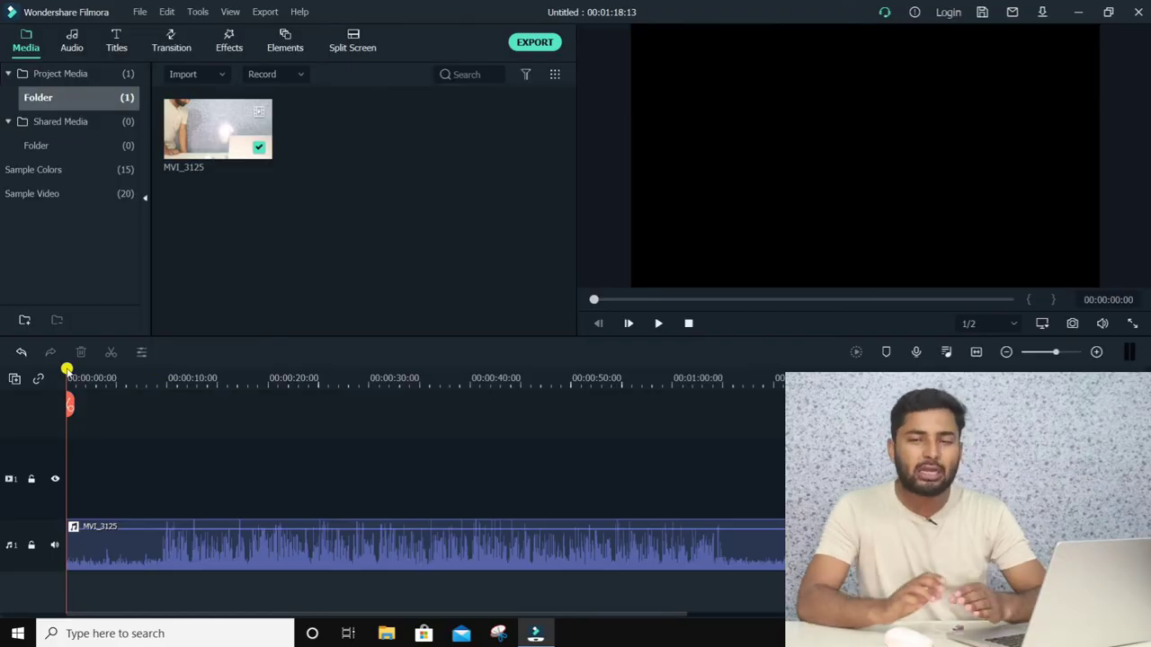
Undo the removal of the MVI_3125 video clip and delete its original detached audio from the audio track.
left_click(22, 354)
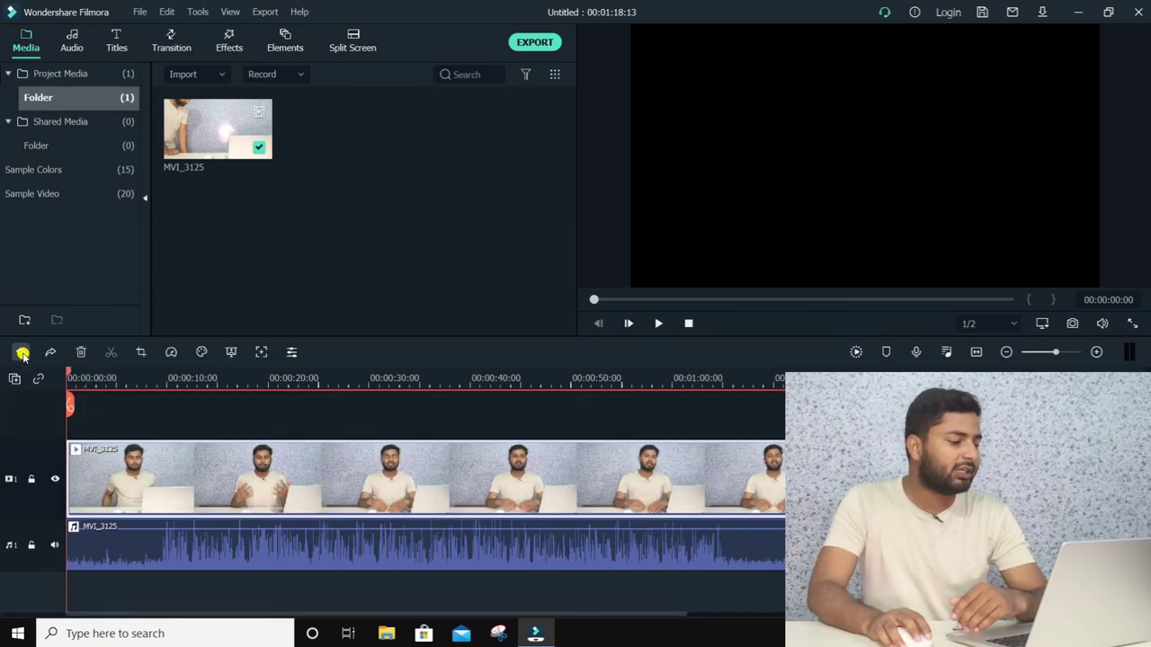
left_click(750, 546)
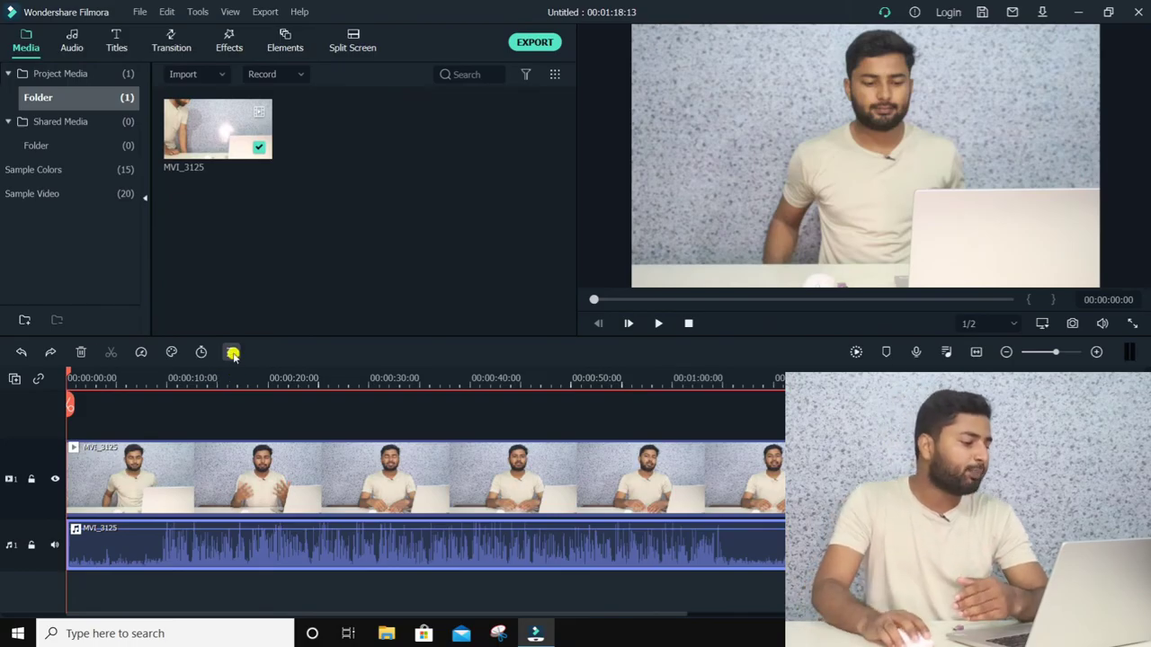
left_click(81, 353)
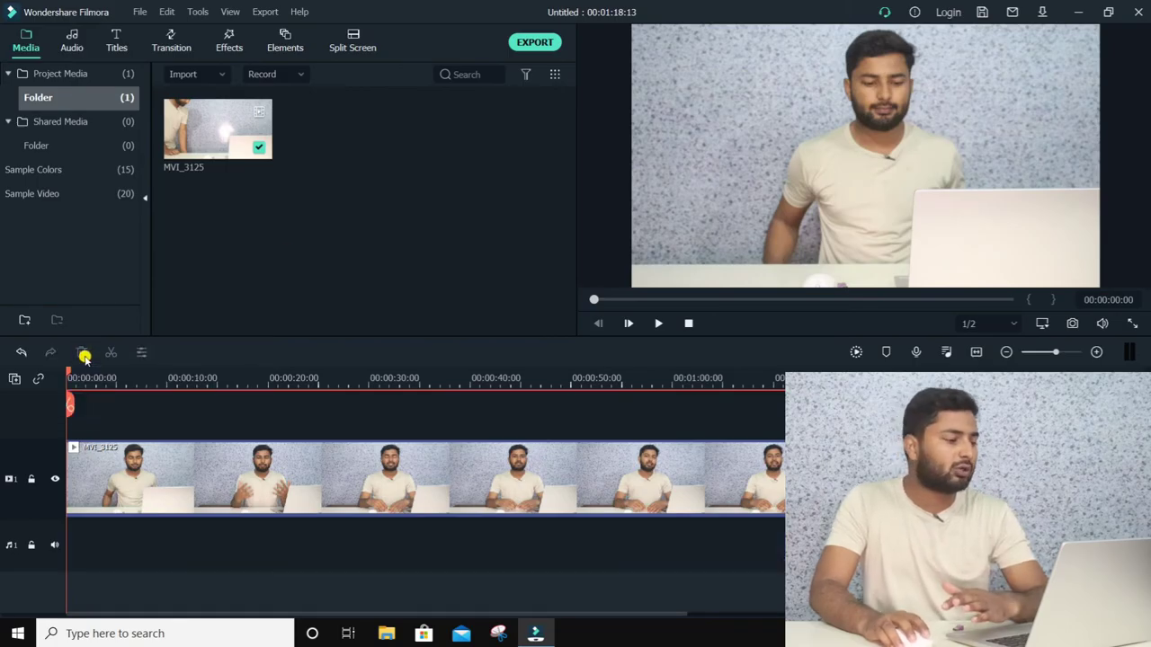
Import My Audio from the Desktop and place it at the start of audio track 1 beneath the video.
double_click(411, 171)
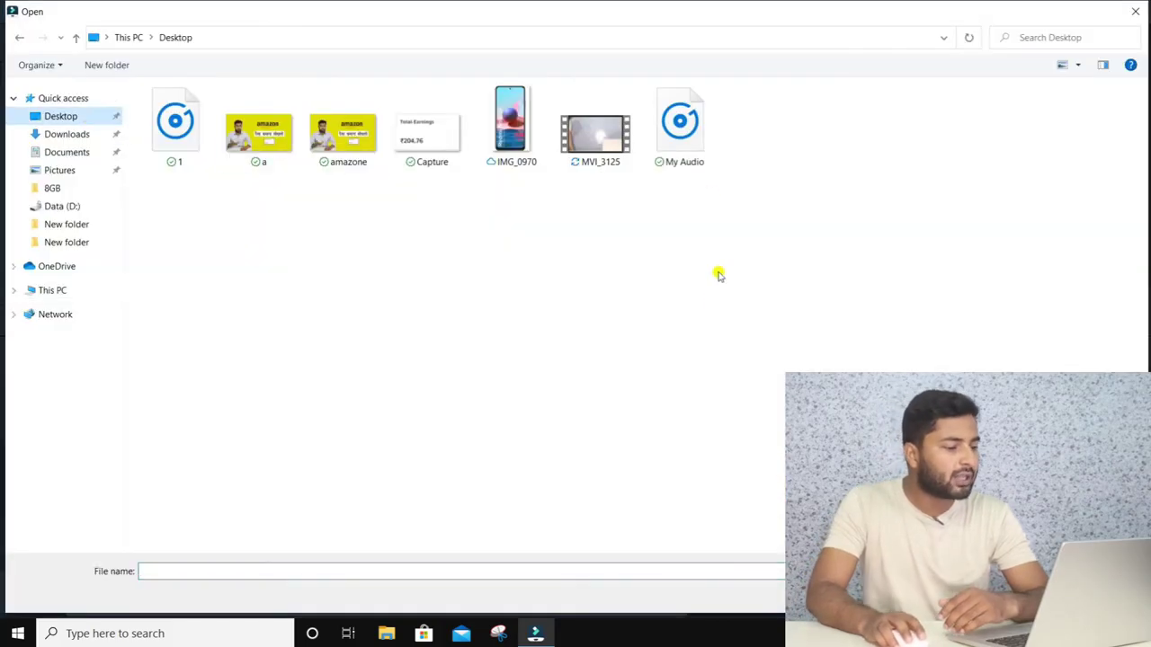
double_click(689, 135)
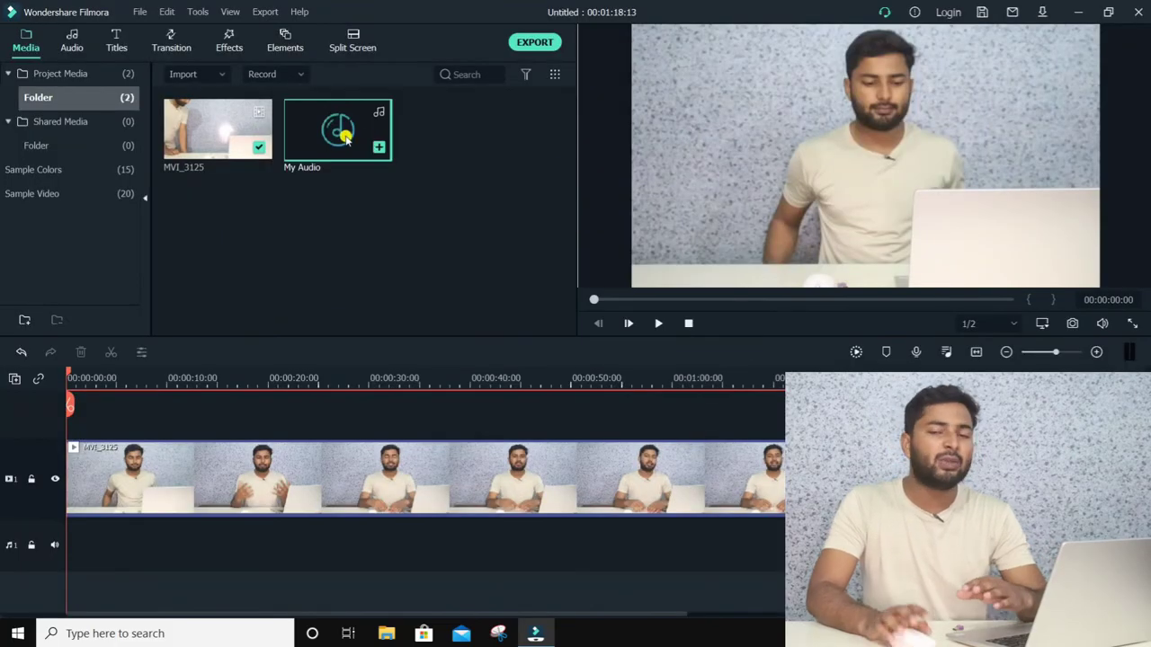
left_click_drag(347, 146, 13, 534)
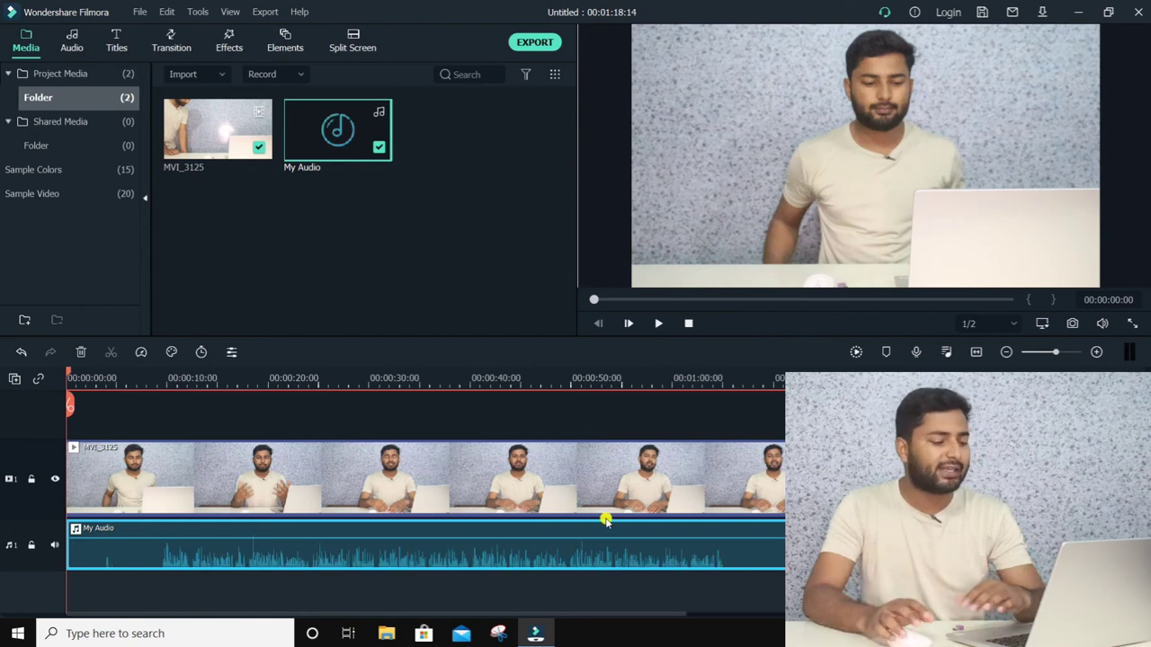
Raise the My Audio clip's volume slightly on the timeline and play the first few seconds.
mouse_move(291, 534)
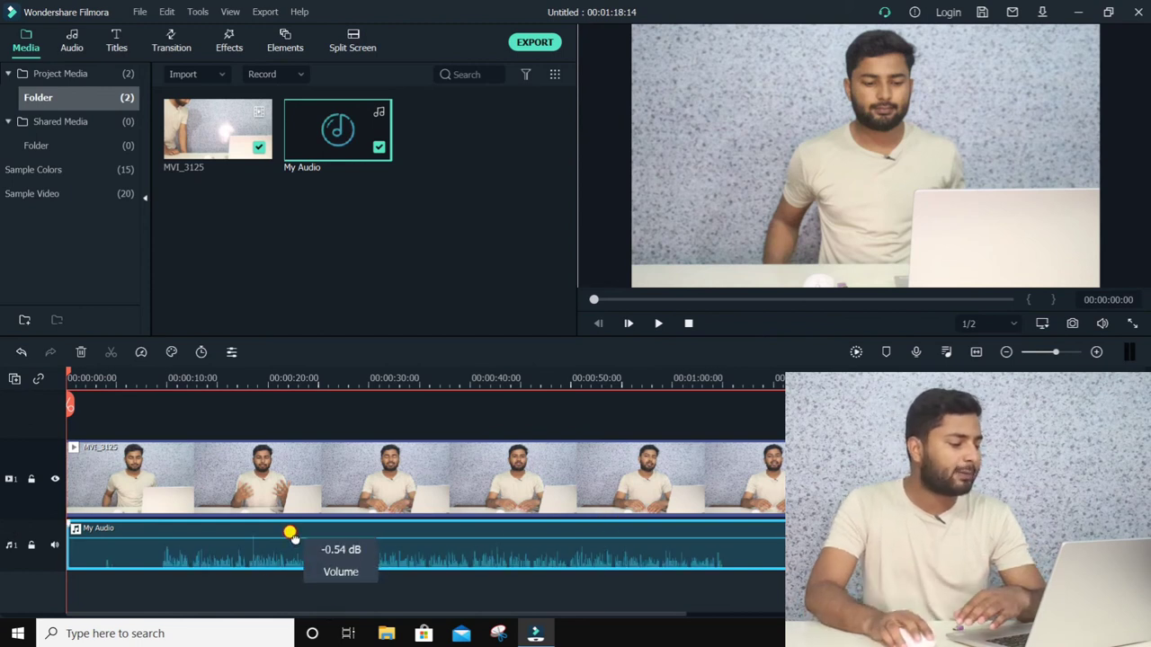
left_click_drag(291, 535, 298, 530)
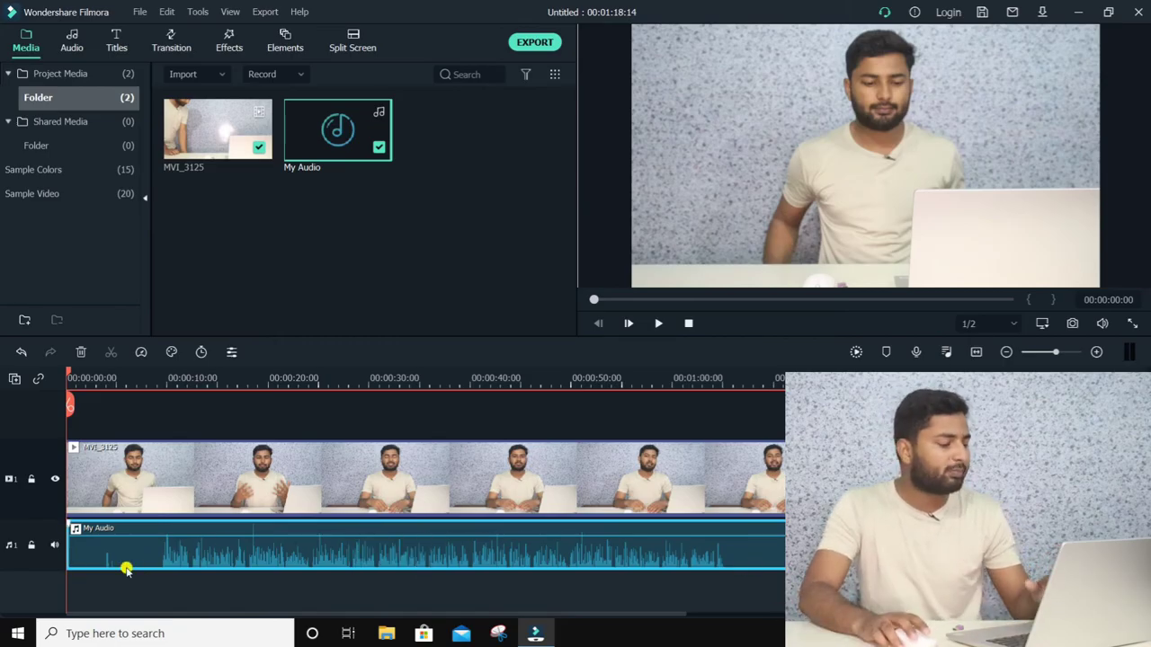
key("space")
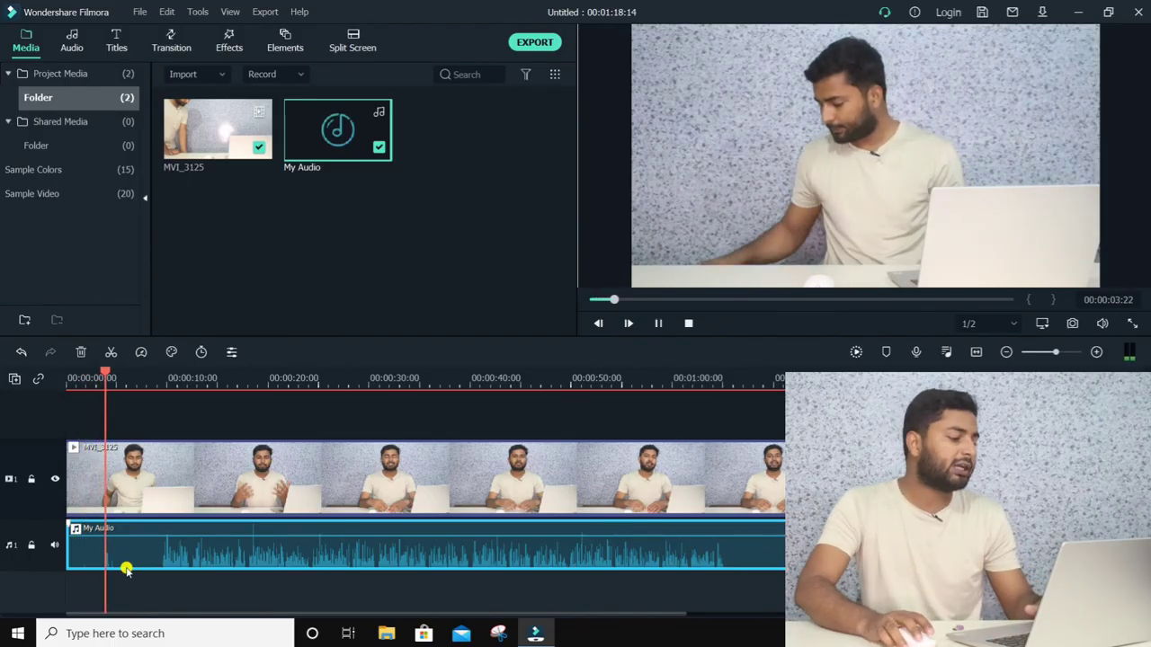
key("space")
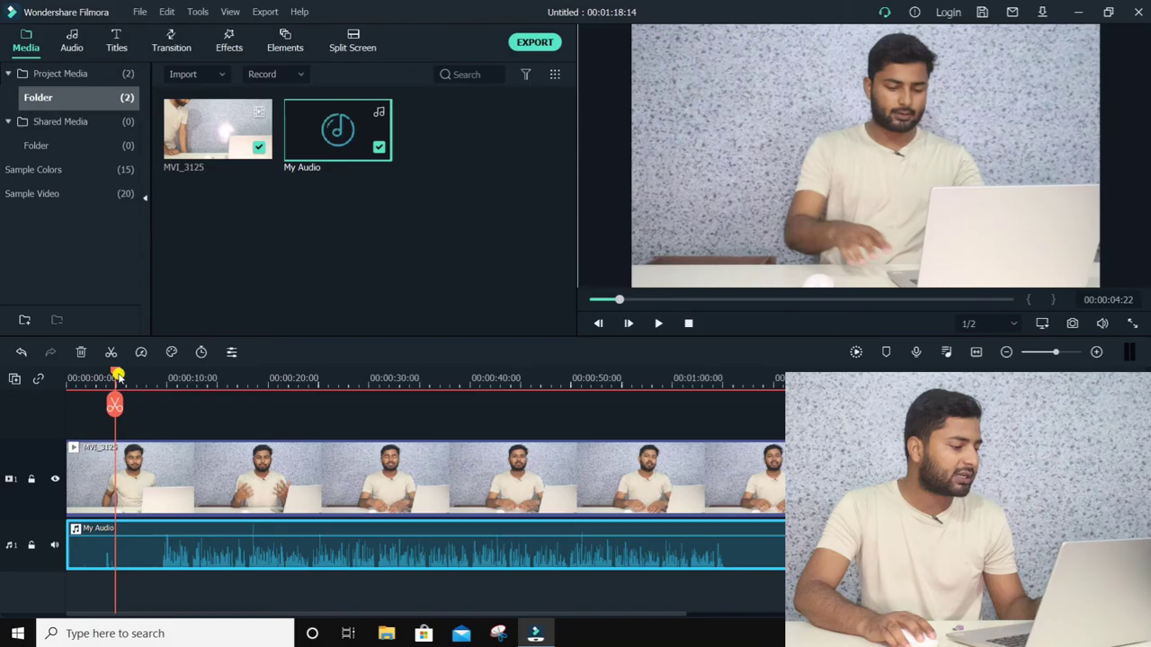
Split the video and audio at 00:00:09:01, delete both leading segments, and play the new opening.
left_click_drag(114, 375, 158, 386)
left_click(134, 576)
left_click(135, 481)
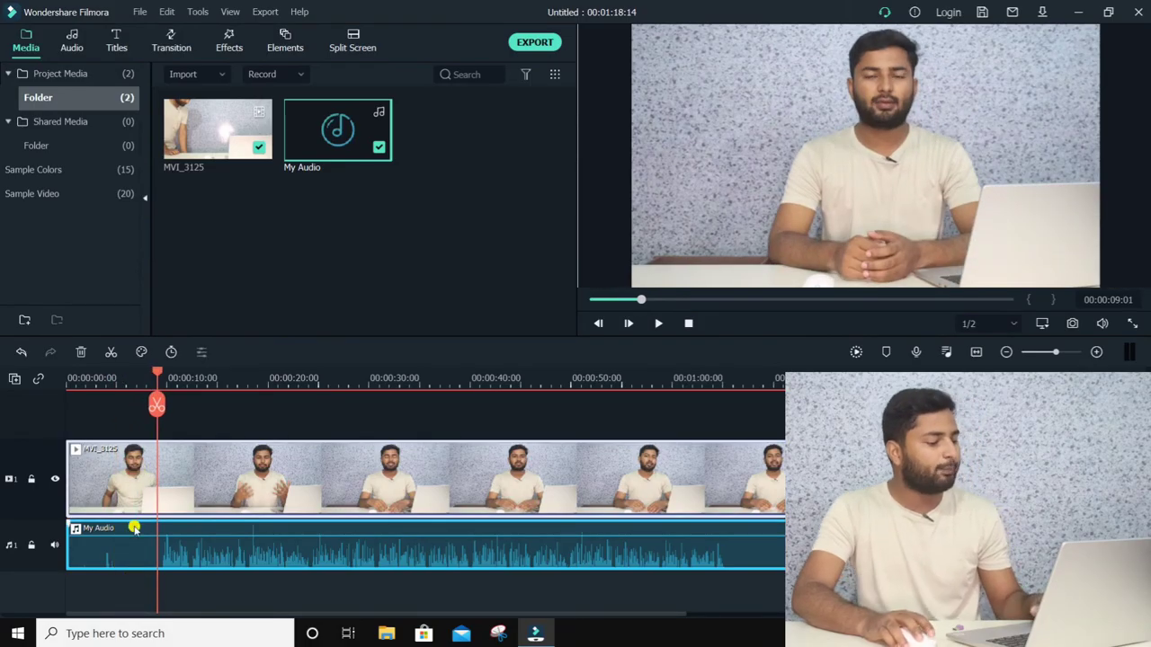
key("ctrl+b")
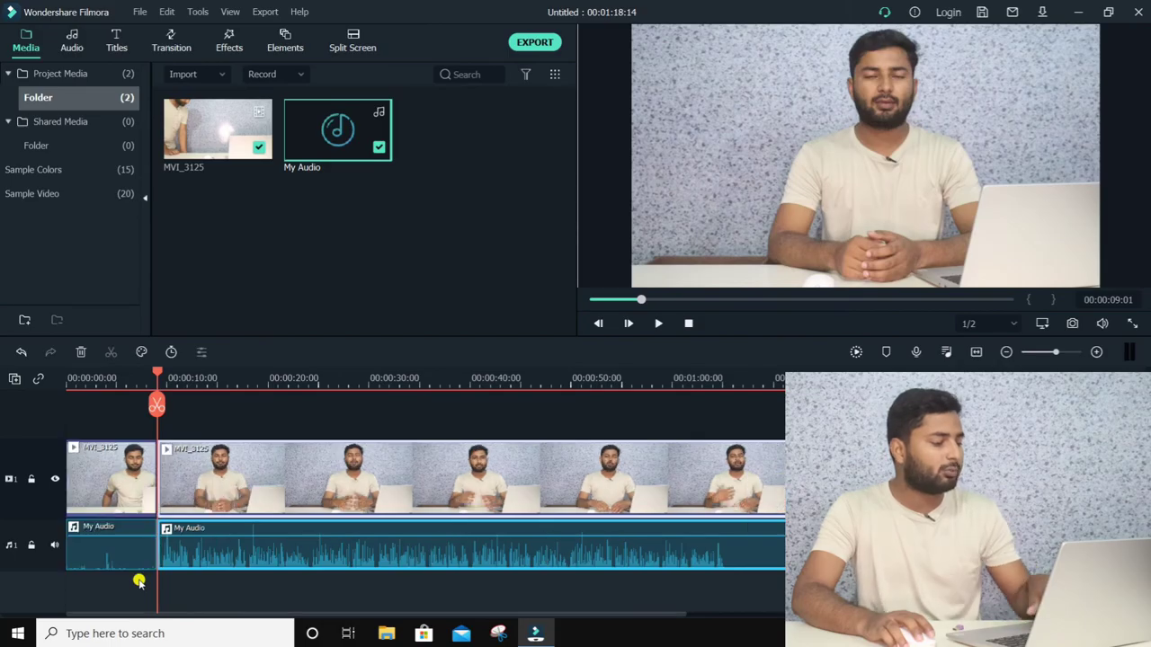
left_click(126, 544)
key("Delete")
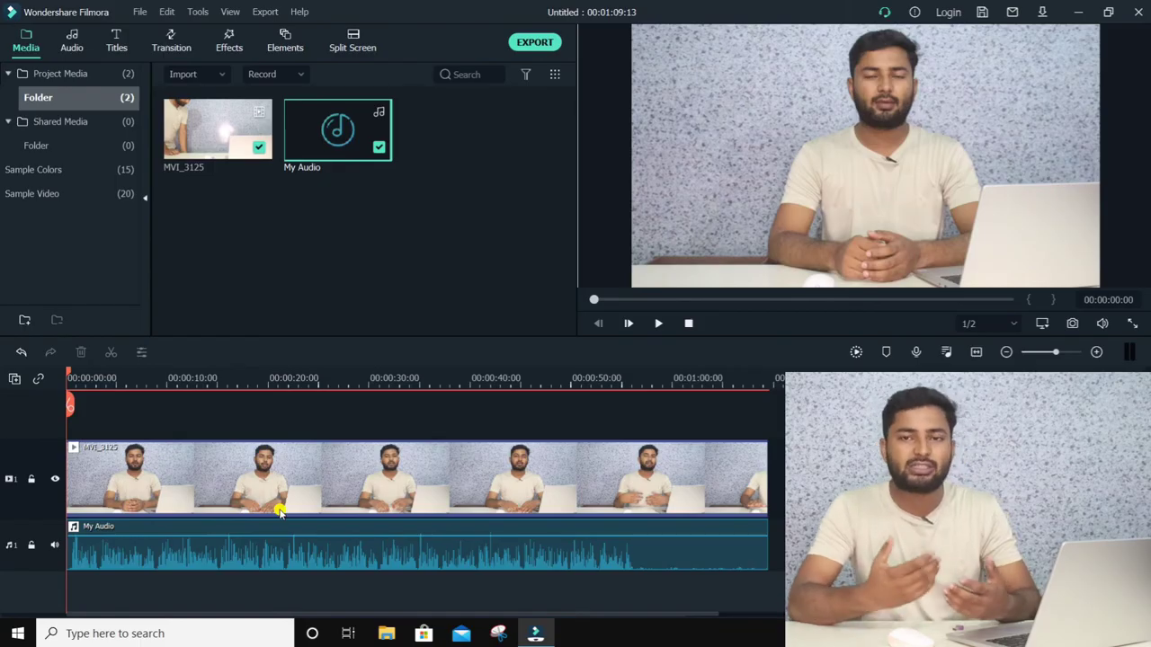
key("space")
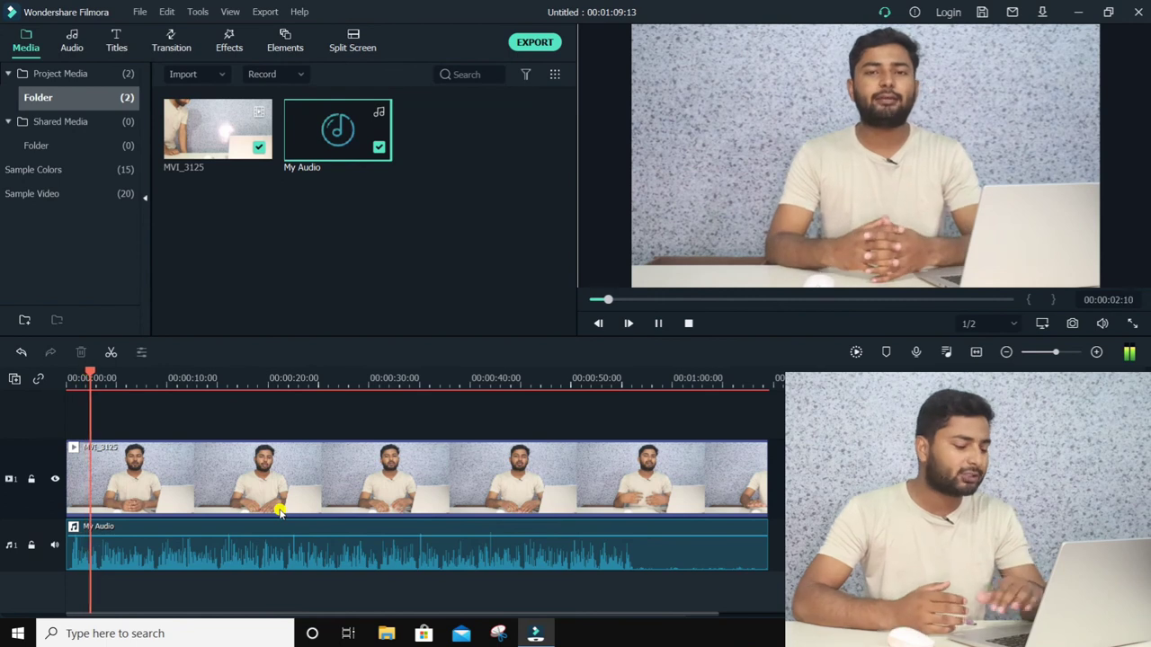
key("space")
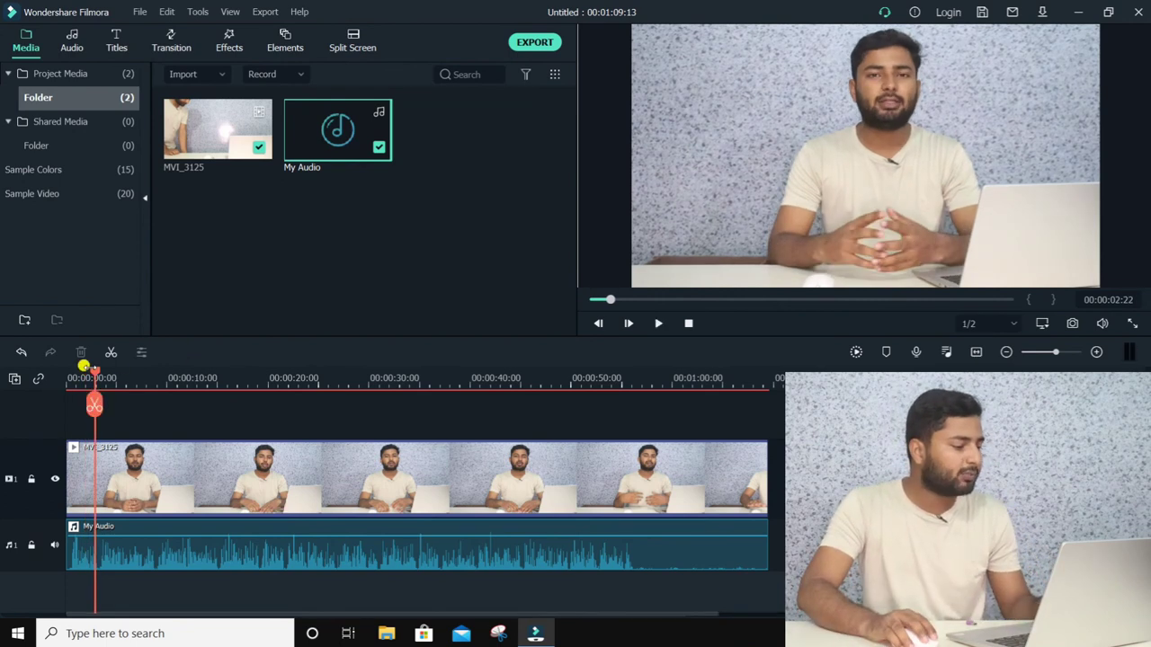
Split the video and audio at 00:00:56:15, where the speech ends, and delete both trailing segments.
left_click_drag(93, 375, 639, 440)
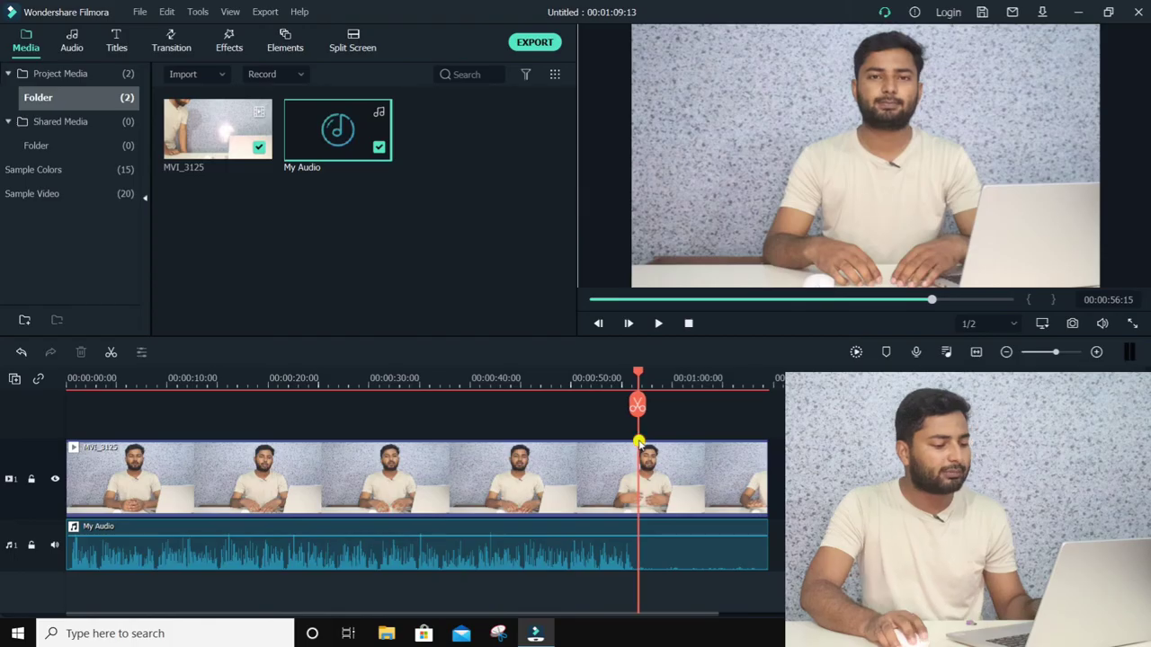
key("ctrl+b")
left_click_drag(693, 583, 692, 473)
key("Delete")
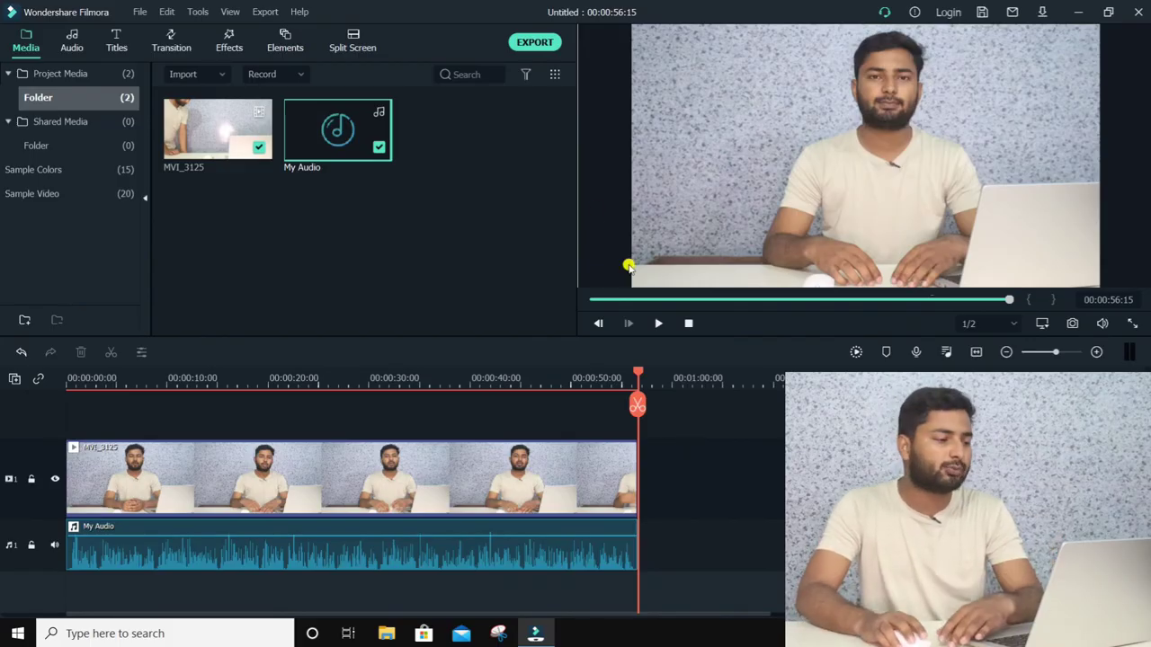
Export the project as an MP4 named My Video to D:/ at 1920x1080 and 25 fps.
left_click(535, 42)
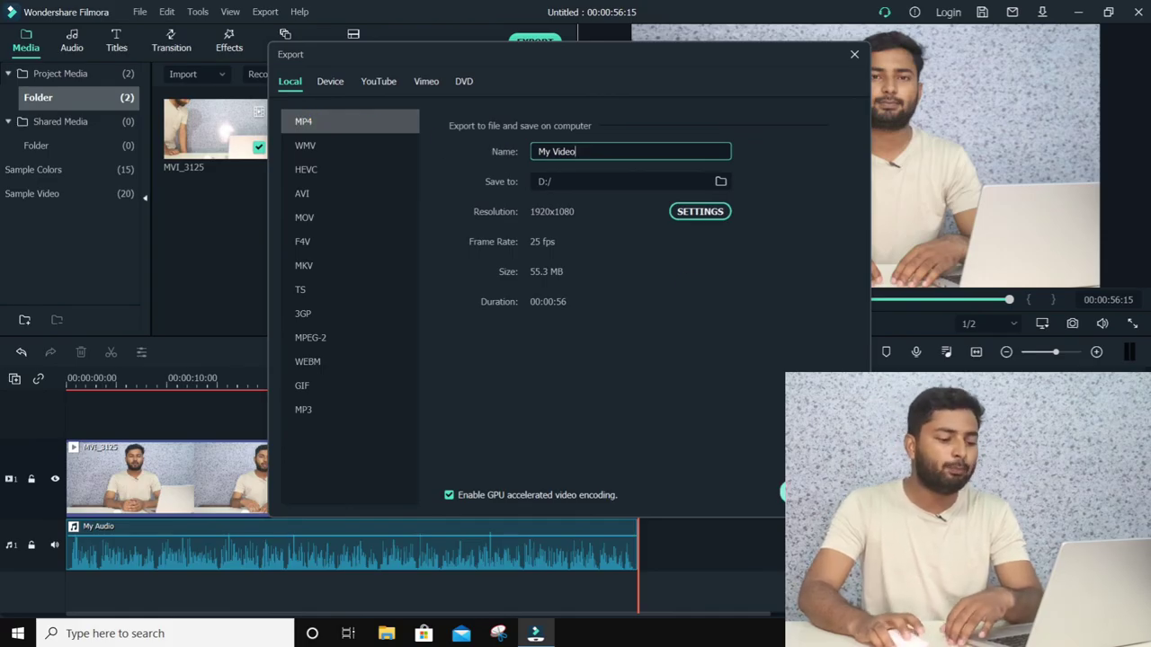
key("Return")
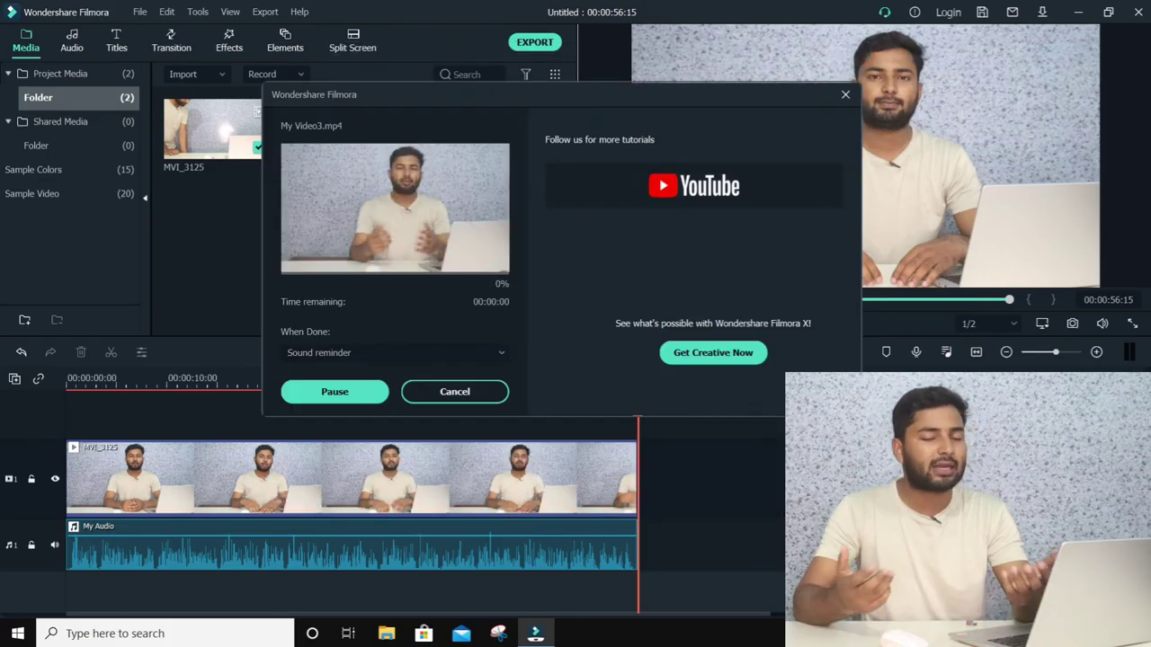